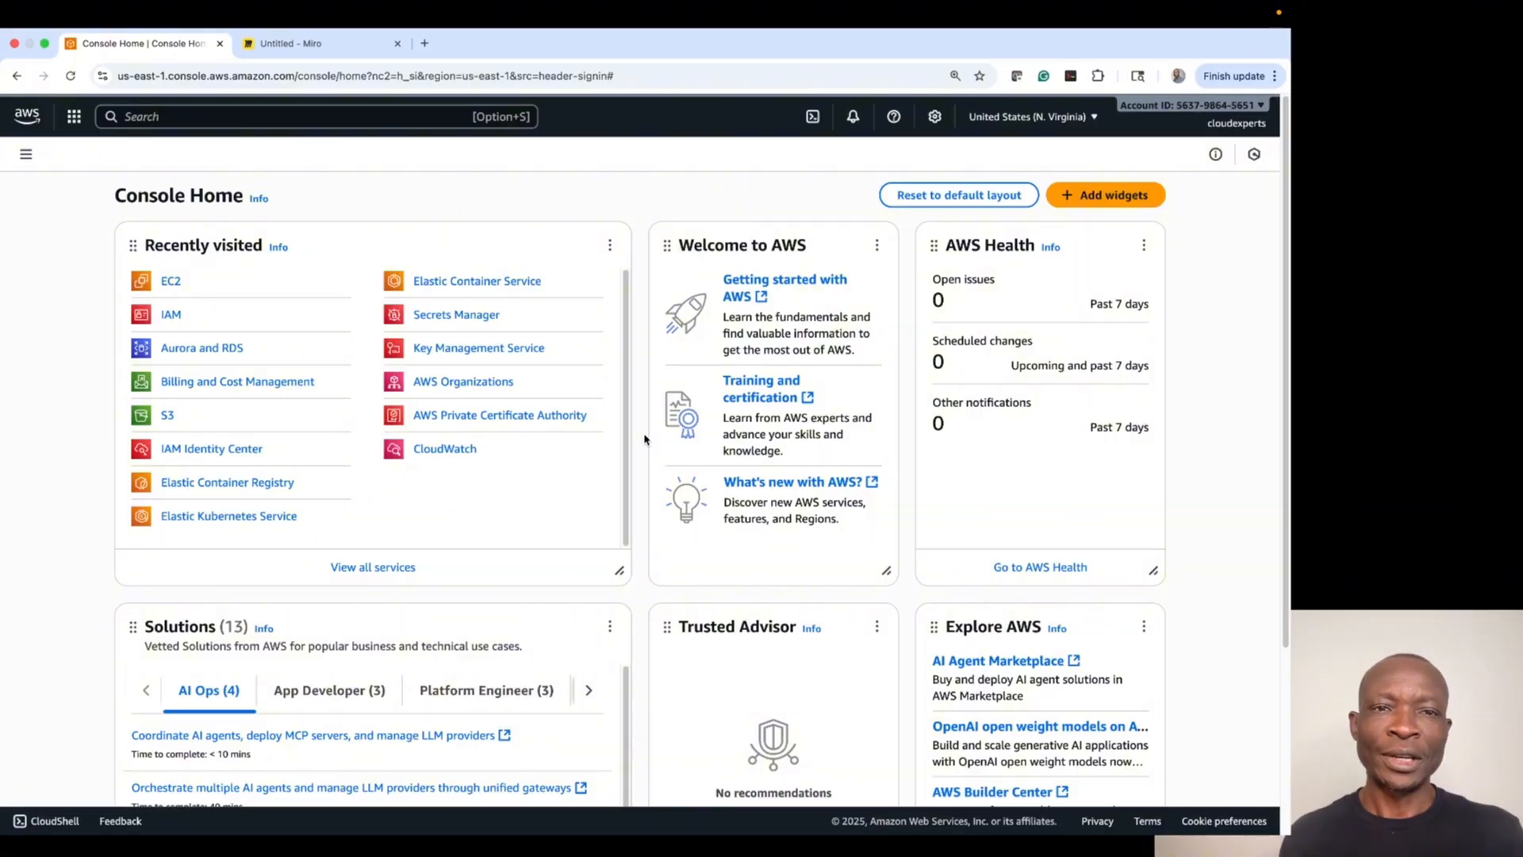
# Step: Review the EC2 walkthrough steps on the Miro board and return to the AWS console
pyautogui.click(330, 45)
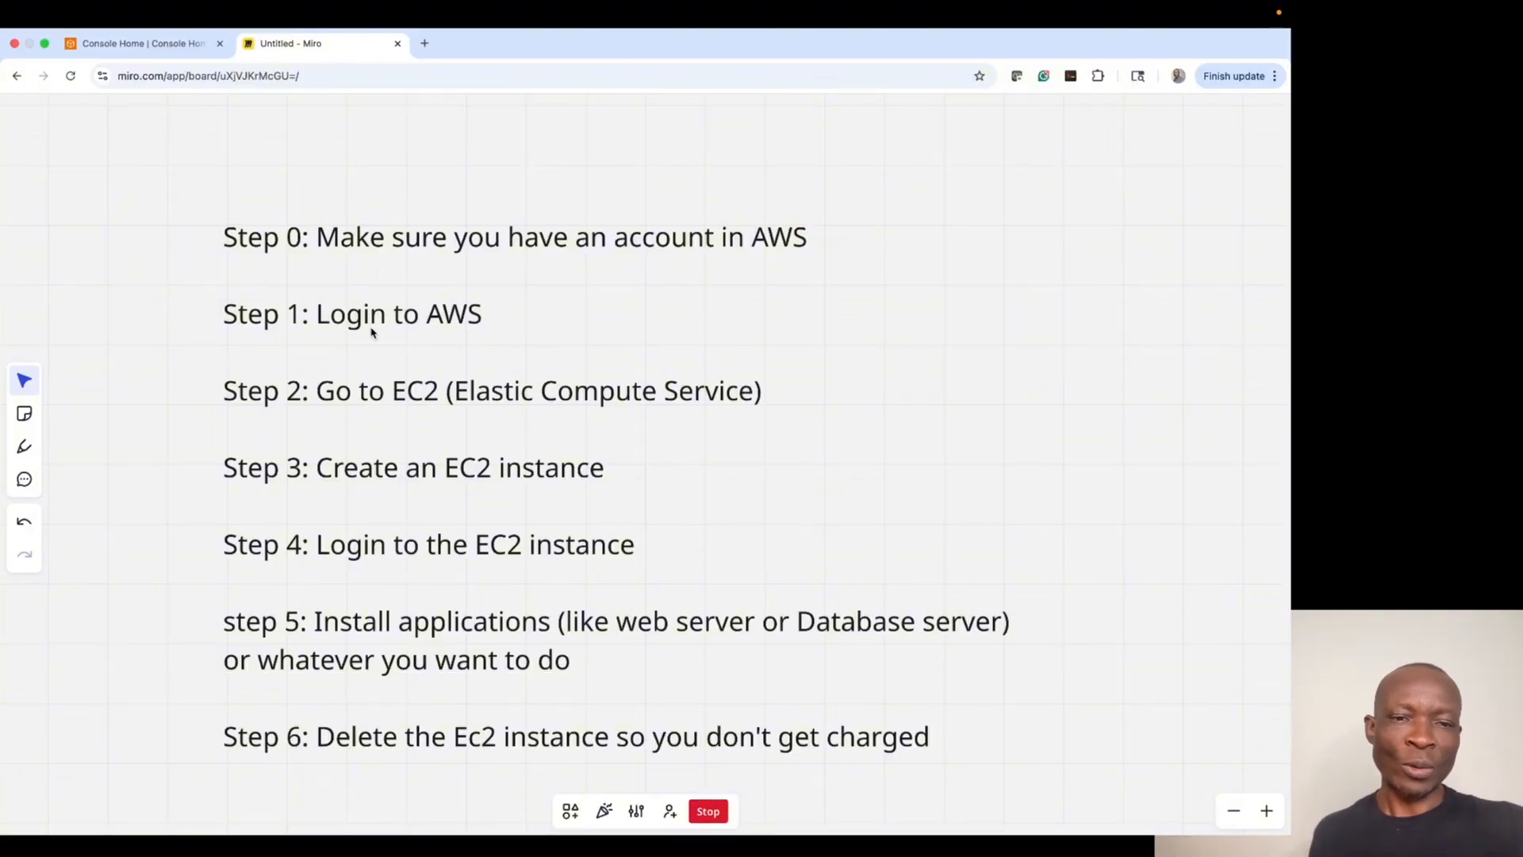
pyautogui.click(168, 46)
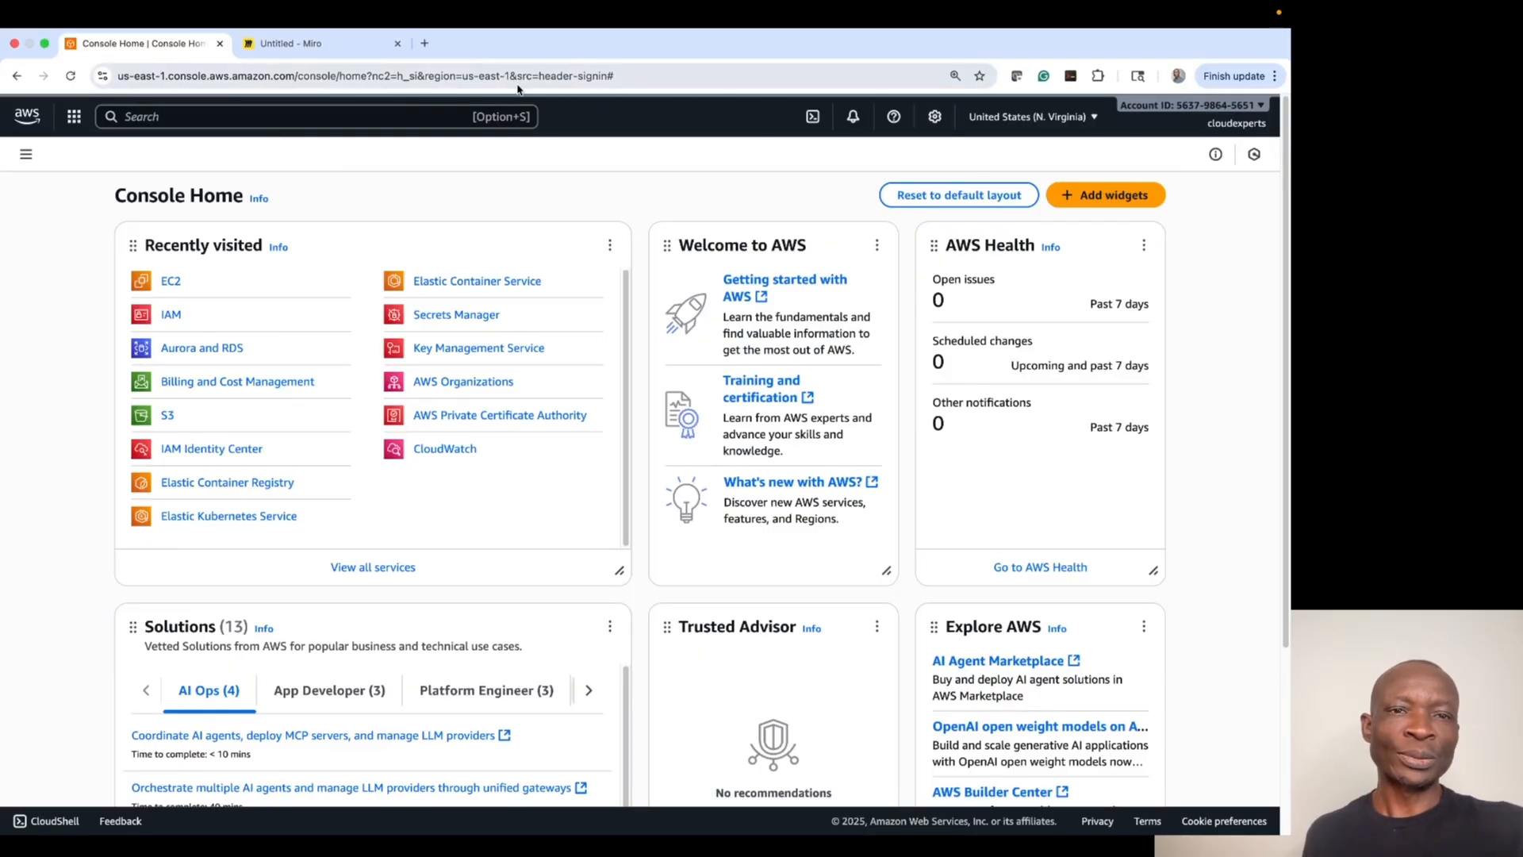
# Step: Open aws.amazon.com in a new browser tab and enter the AWS console from there
pyautogui.click(425, 44)
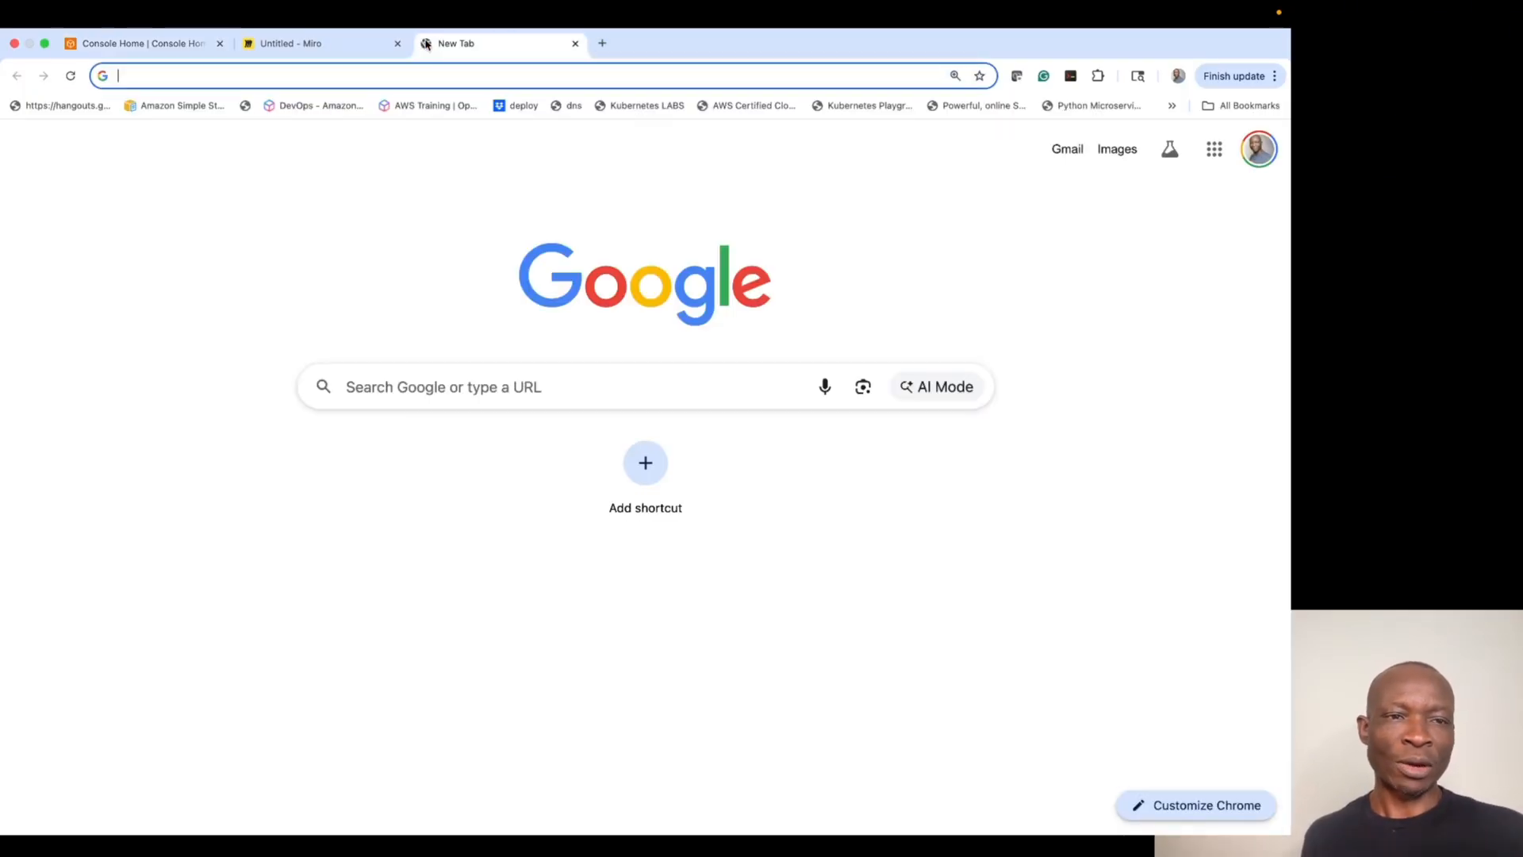
pyautogui.write('a')
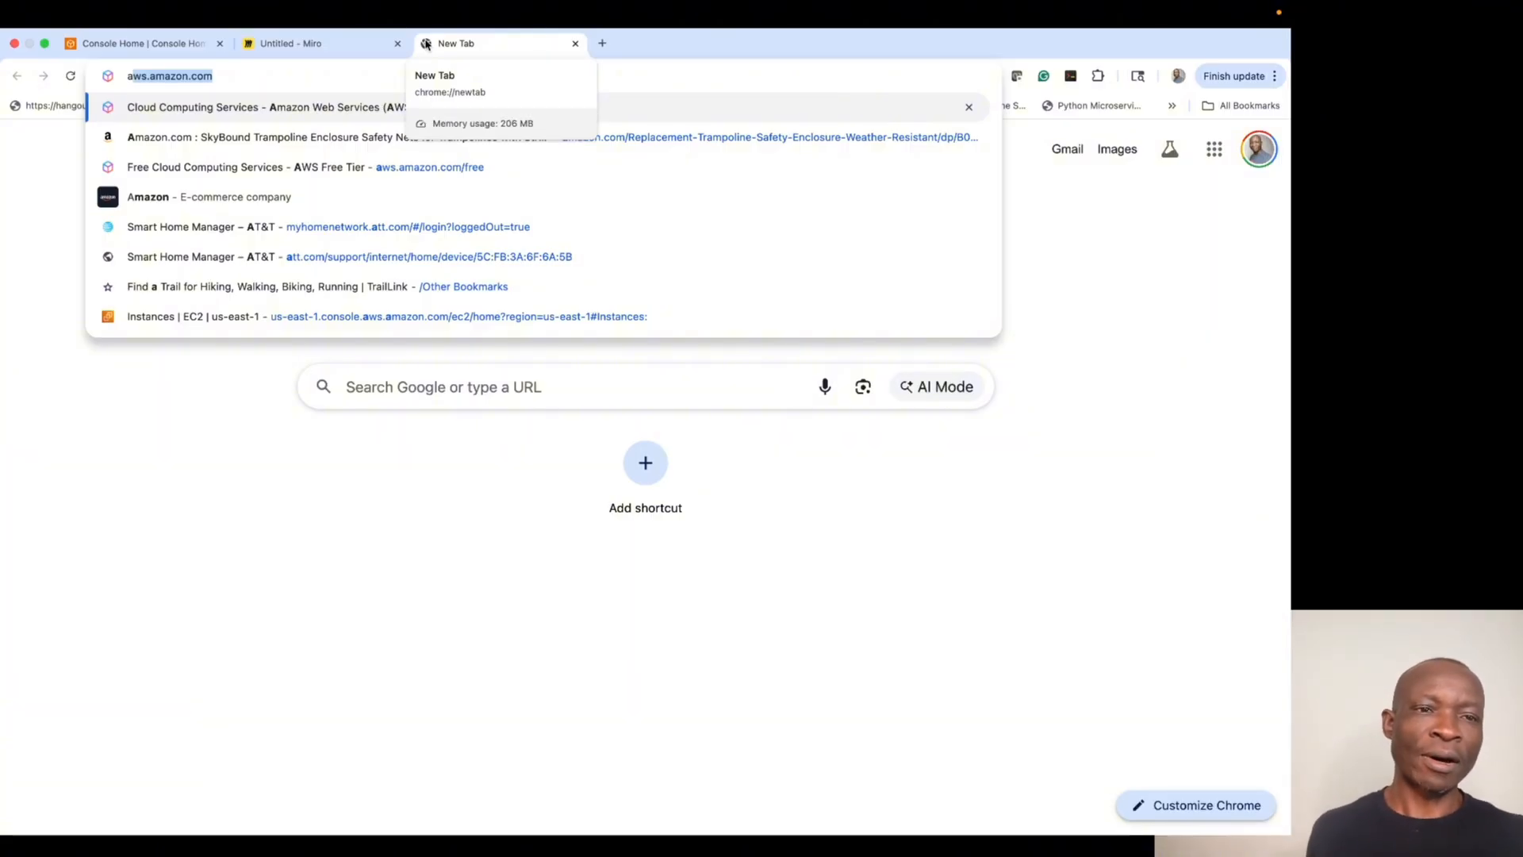
pyautogui.click(232, 80)
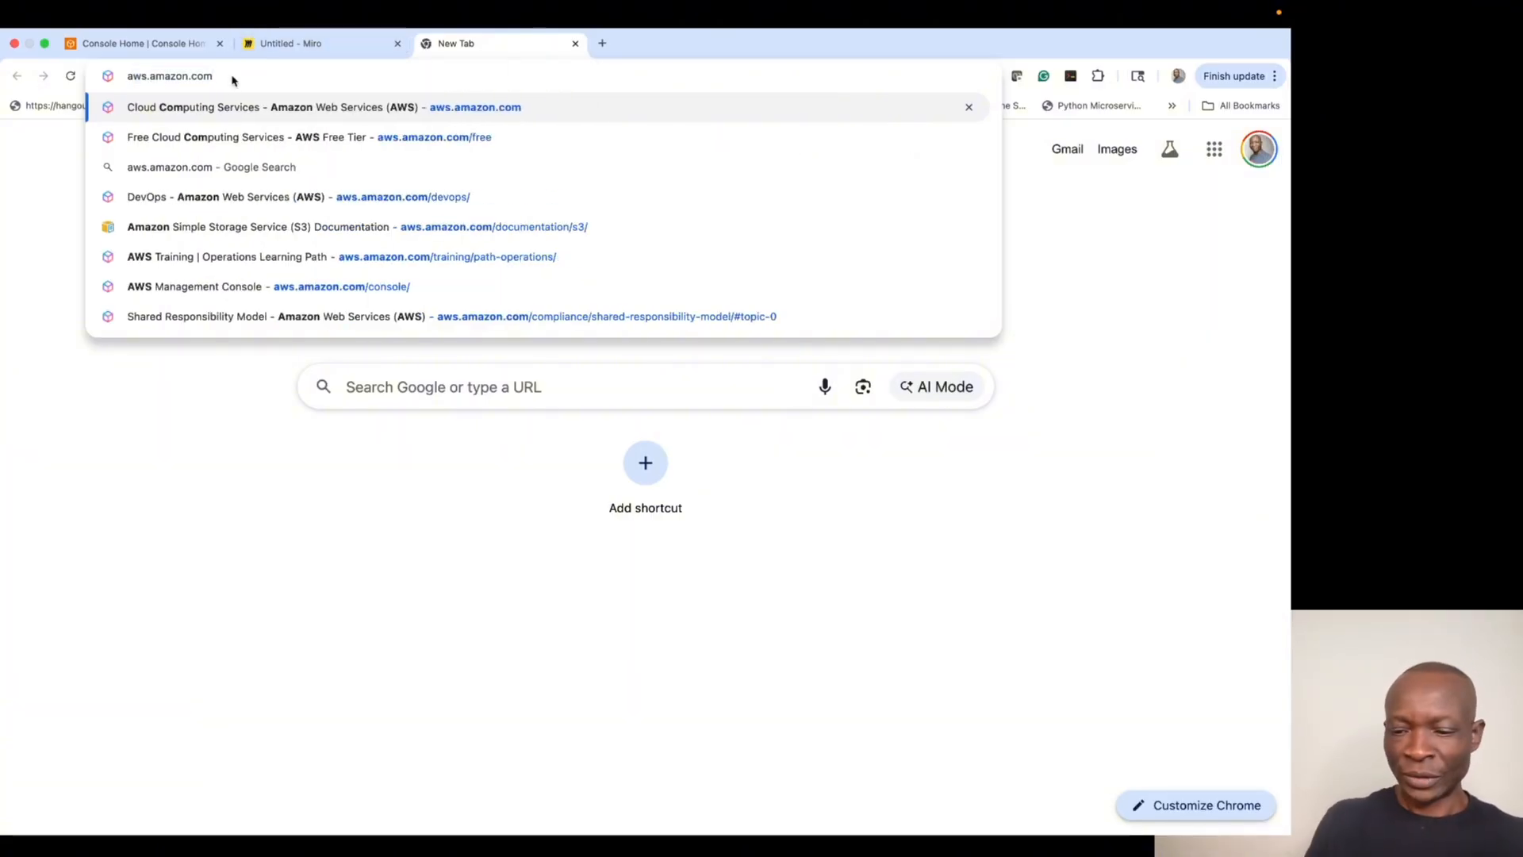
pyautogui.press('Return')
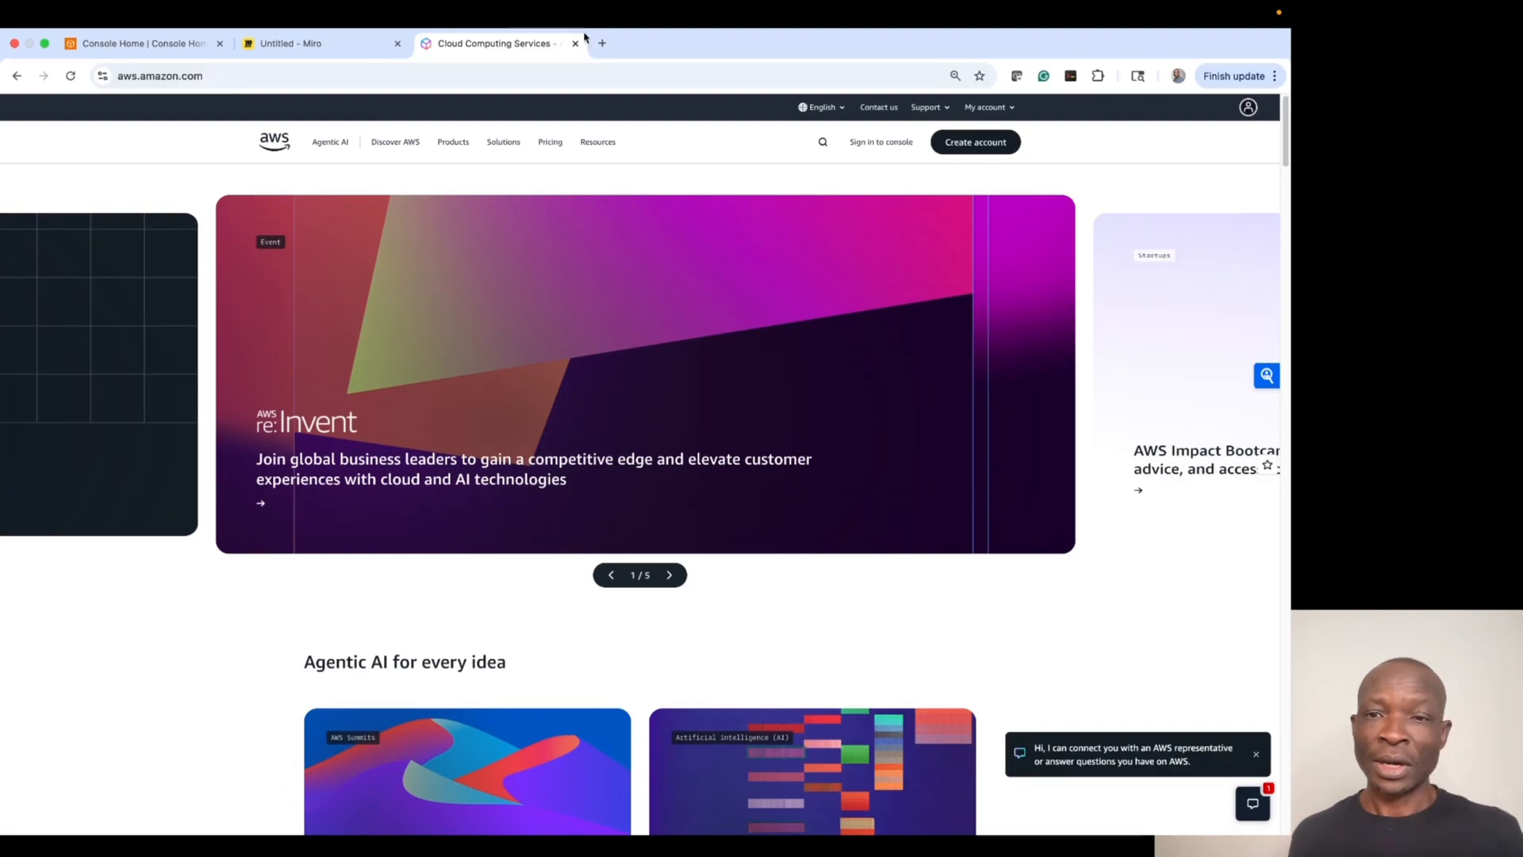
pyautogui.click(882, 142)
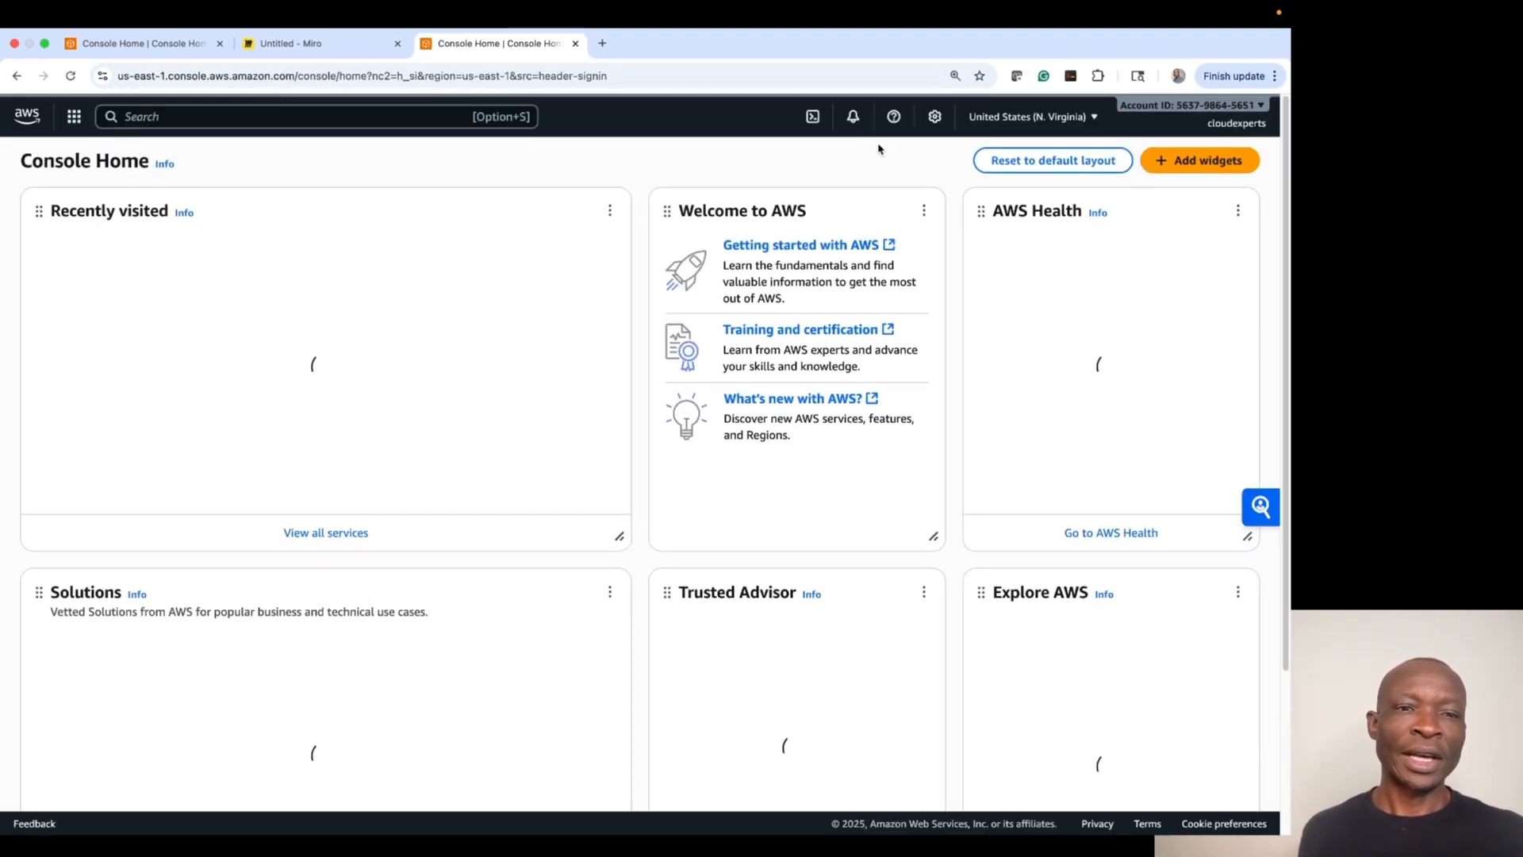
pyautogui.click(154, 45)
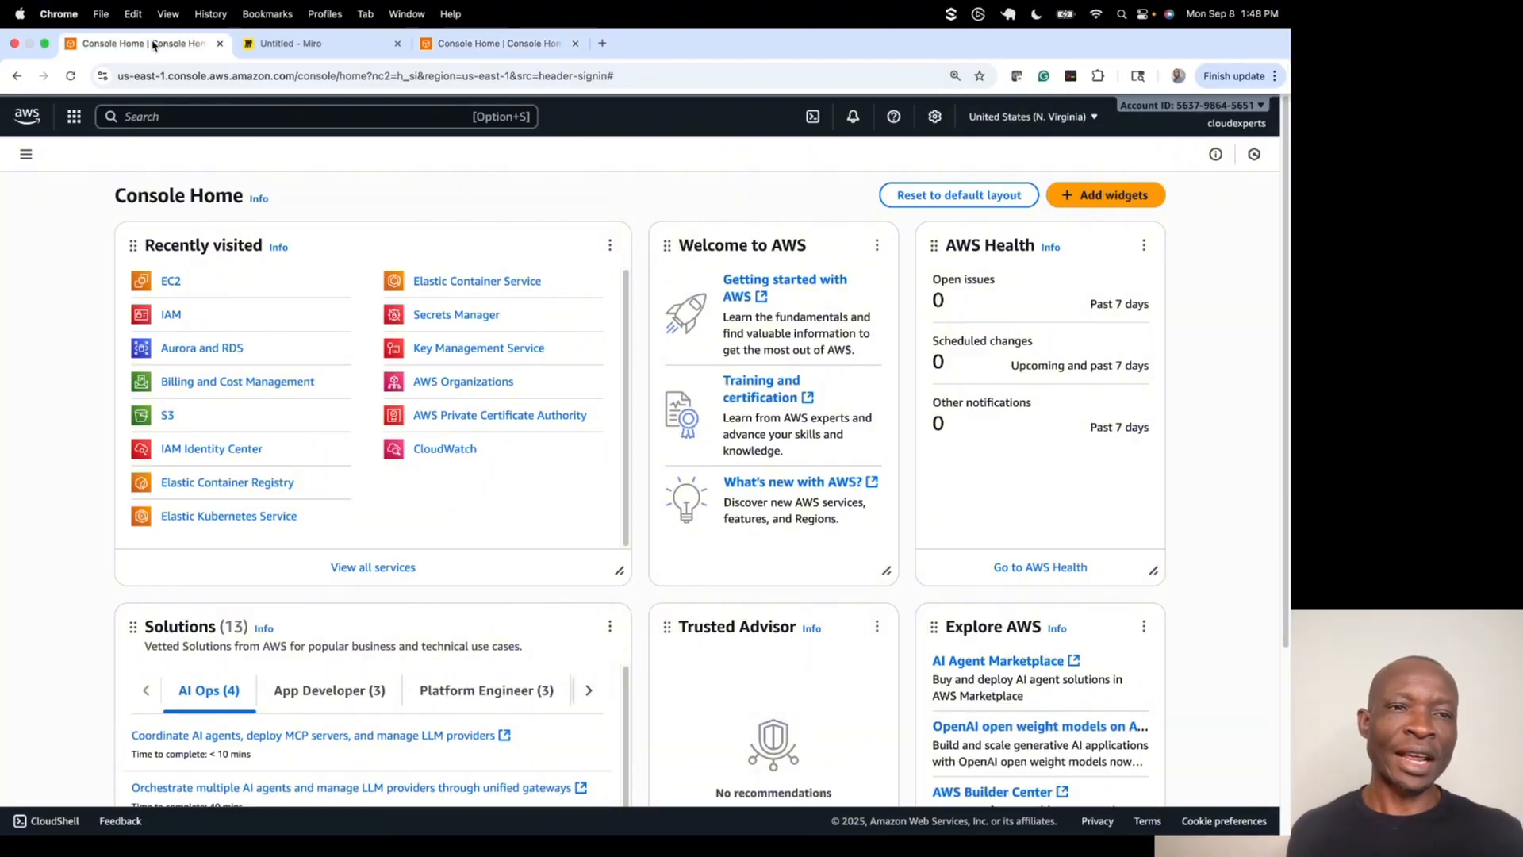
pyautogui.click(482, 46)
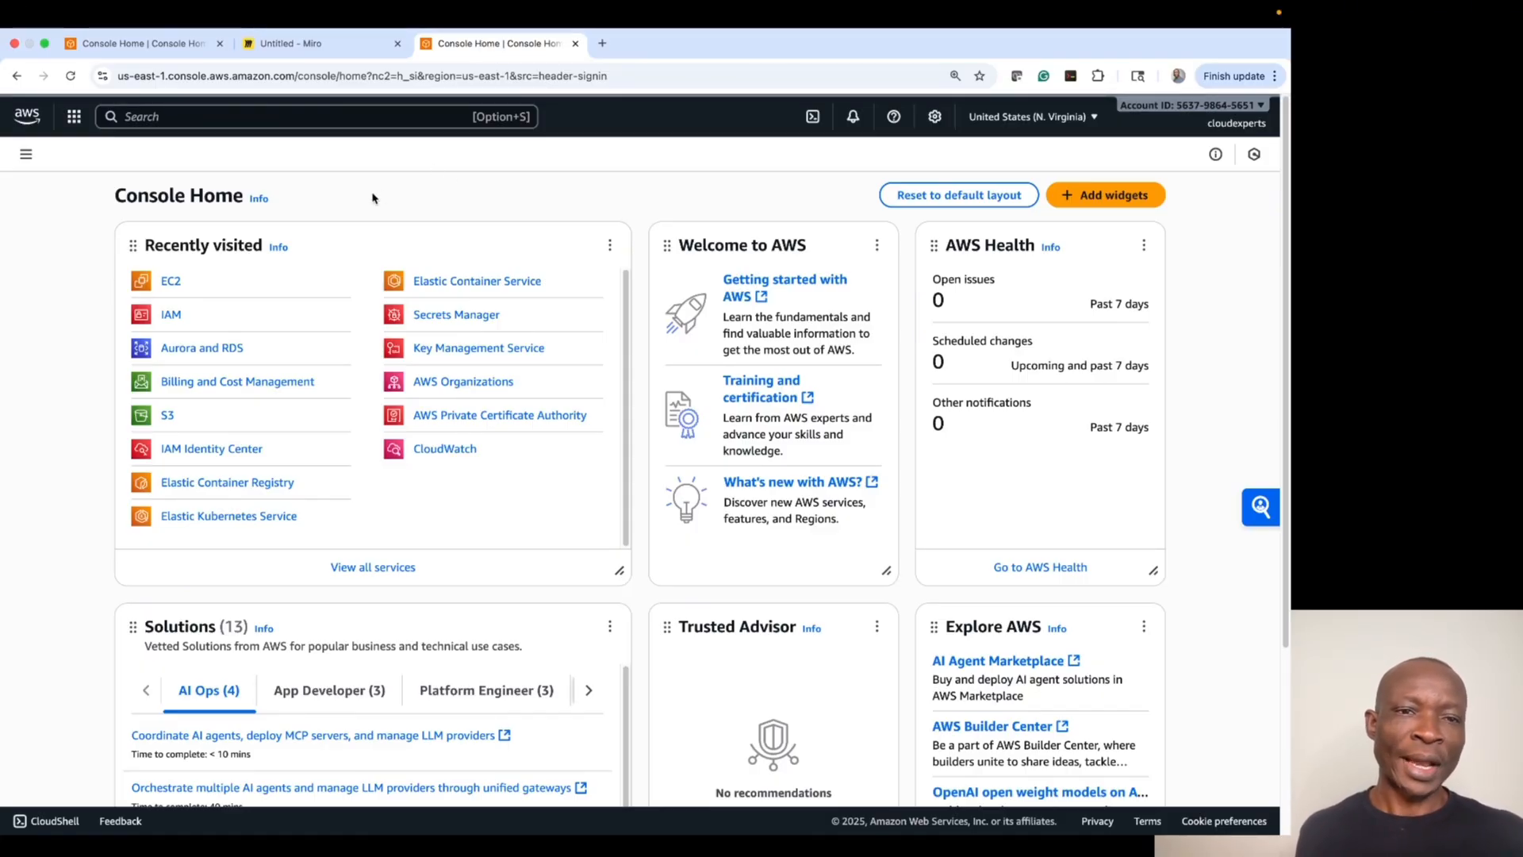
# Step: Search the AWS services for "ec2" and open the EC2 dashboard
pyautogui.click(250, 119)
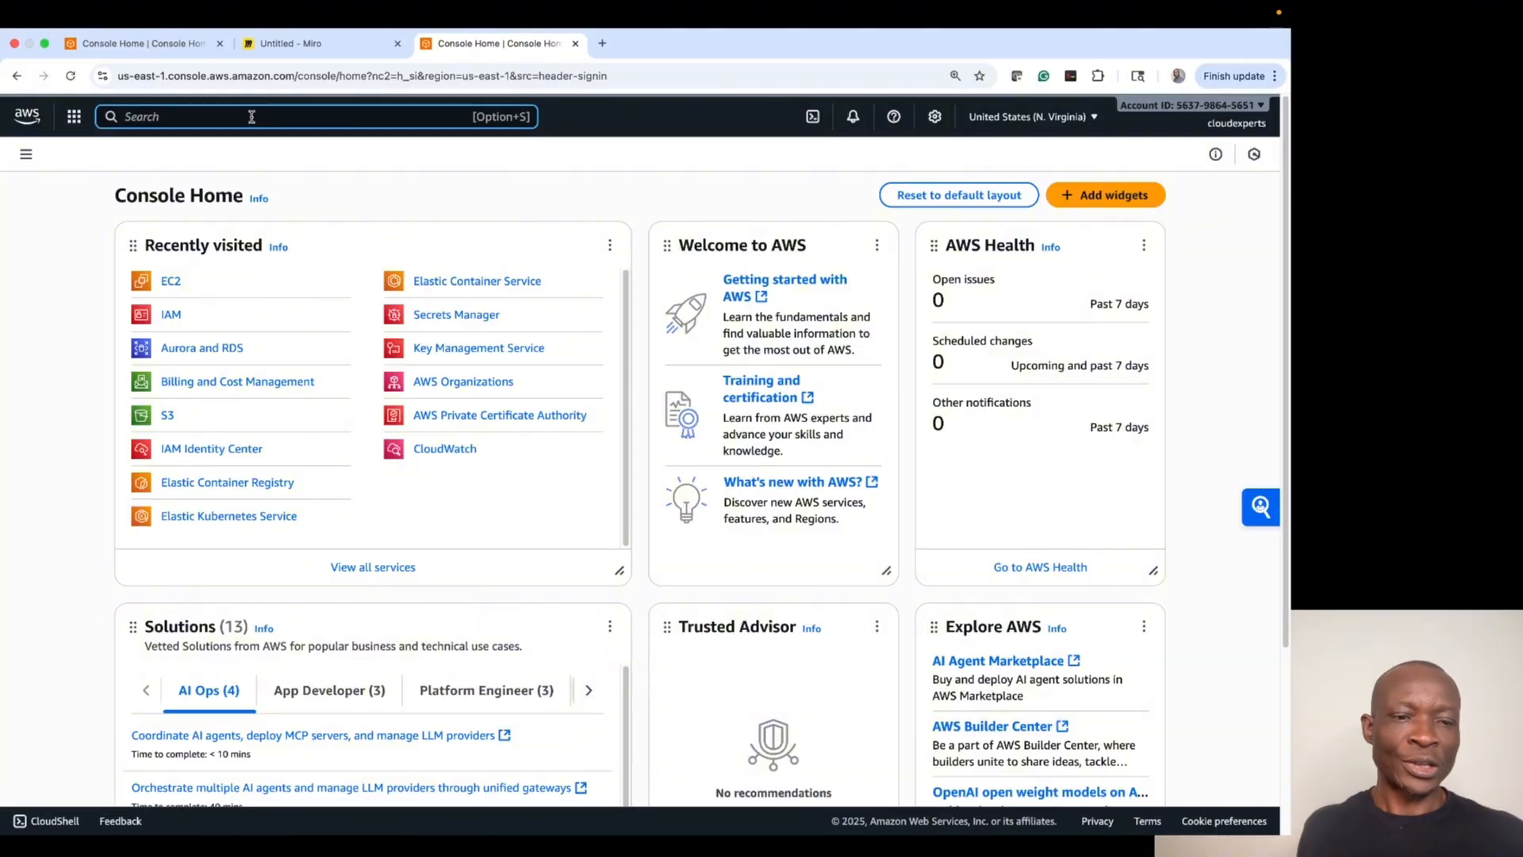
pyautogui.write('ec2')
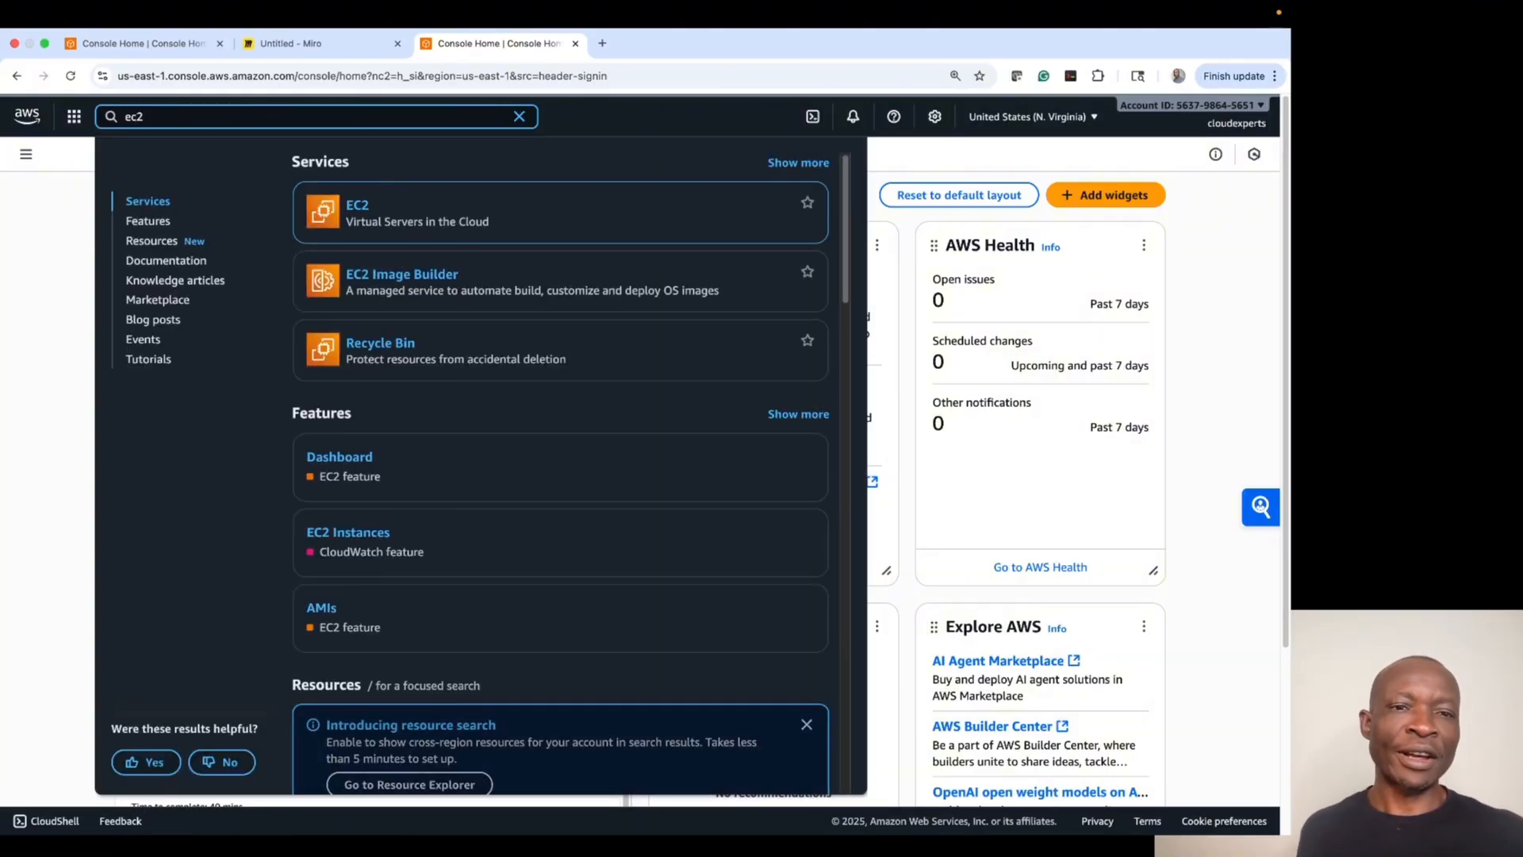
pyautogui.click(356, 205)
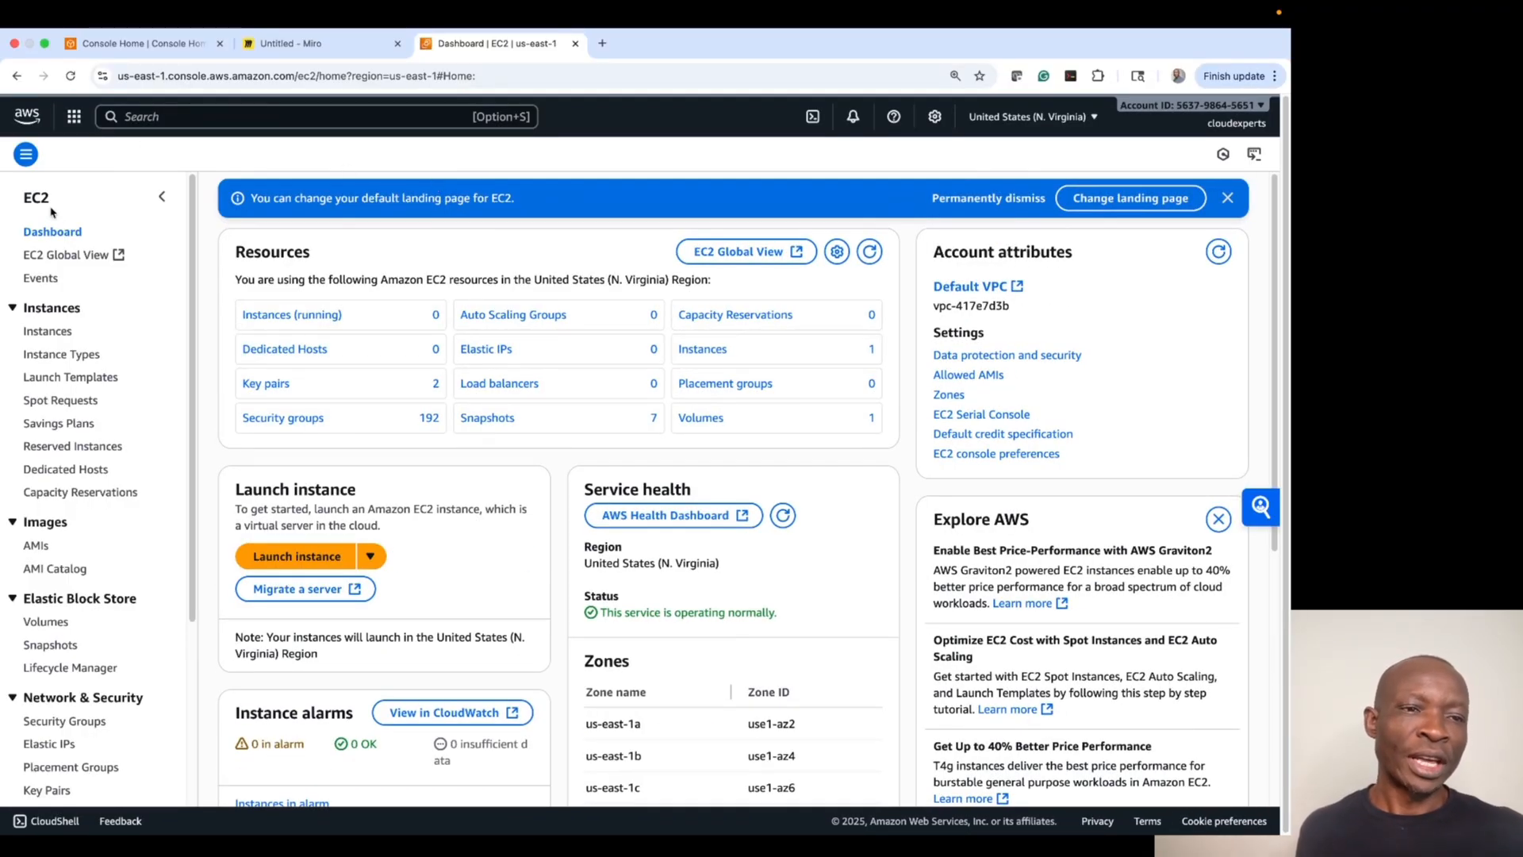
# Step: Return to Console Home and reopen EC2 from the recently visited services
pyautogui.click(27, 116)
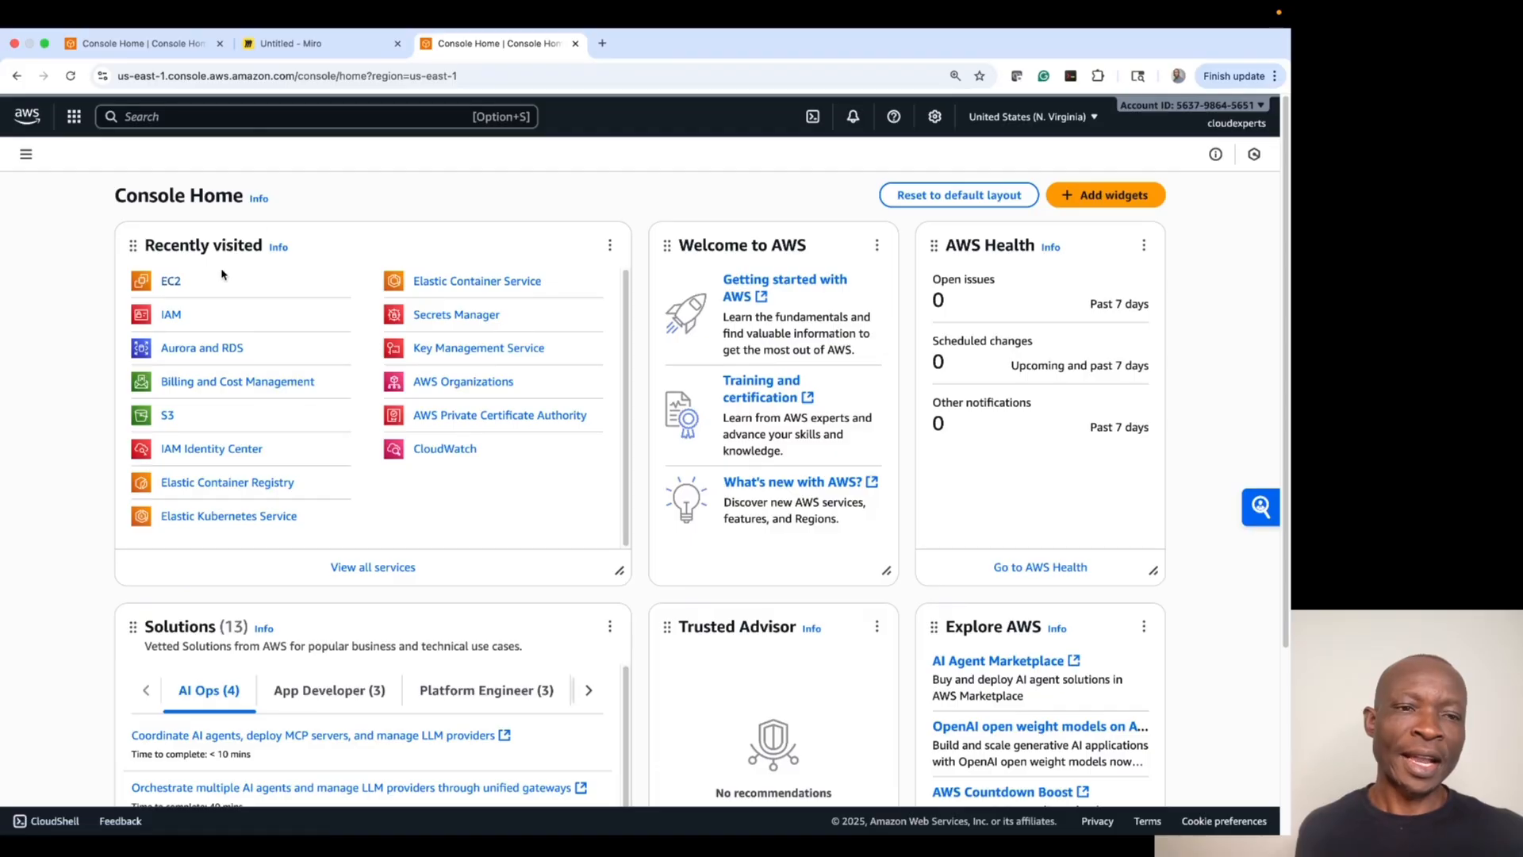
pyautogui.moveTo(167, 282); pyautogui.dragTo(354, 282)
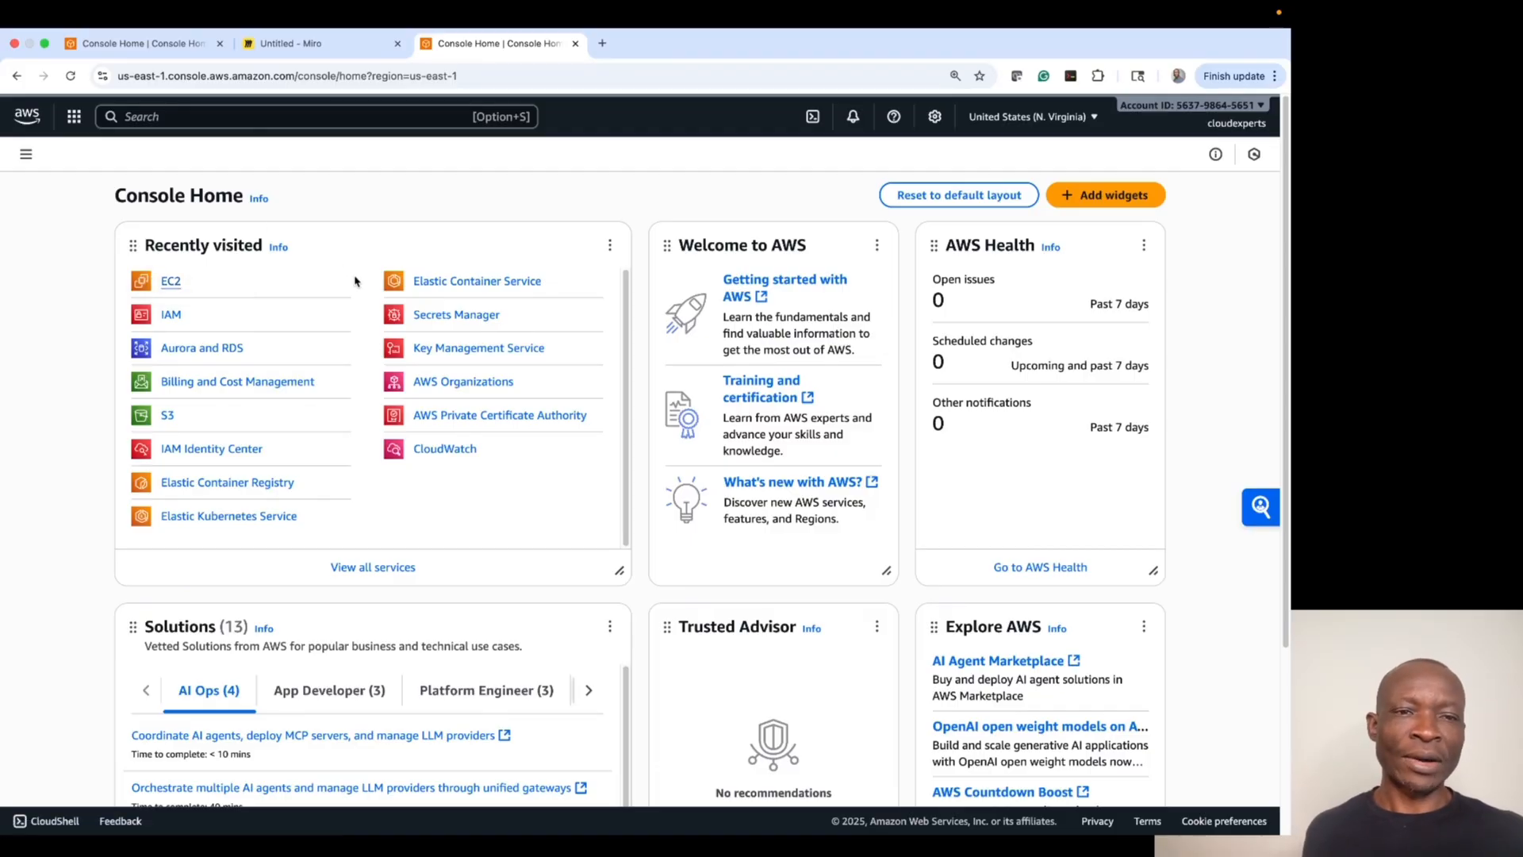
pyautogui.click(172, 282)
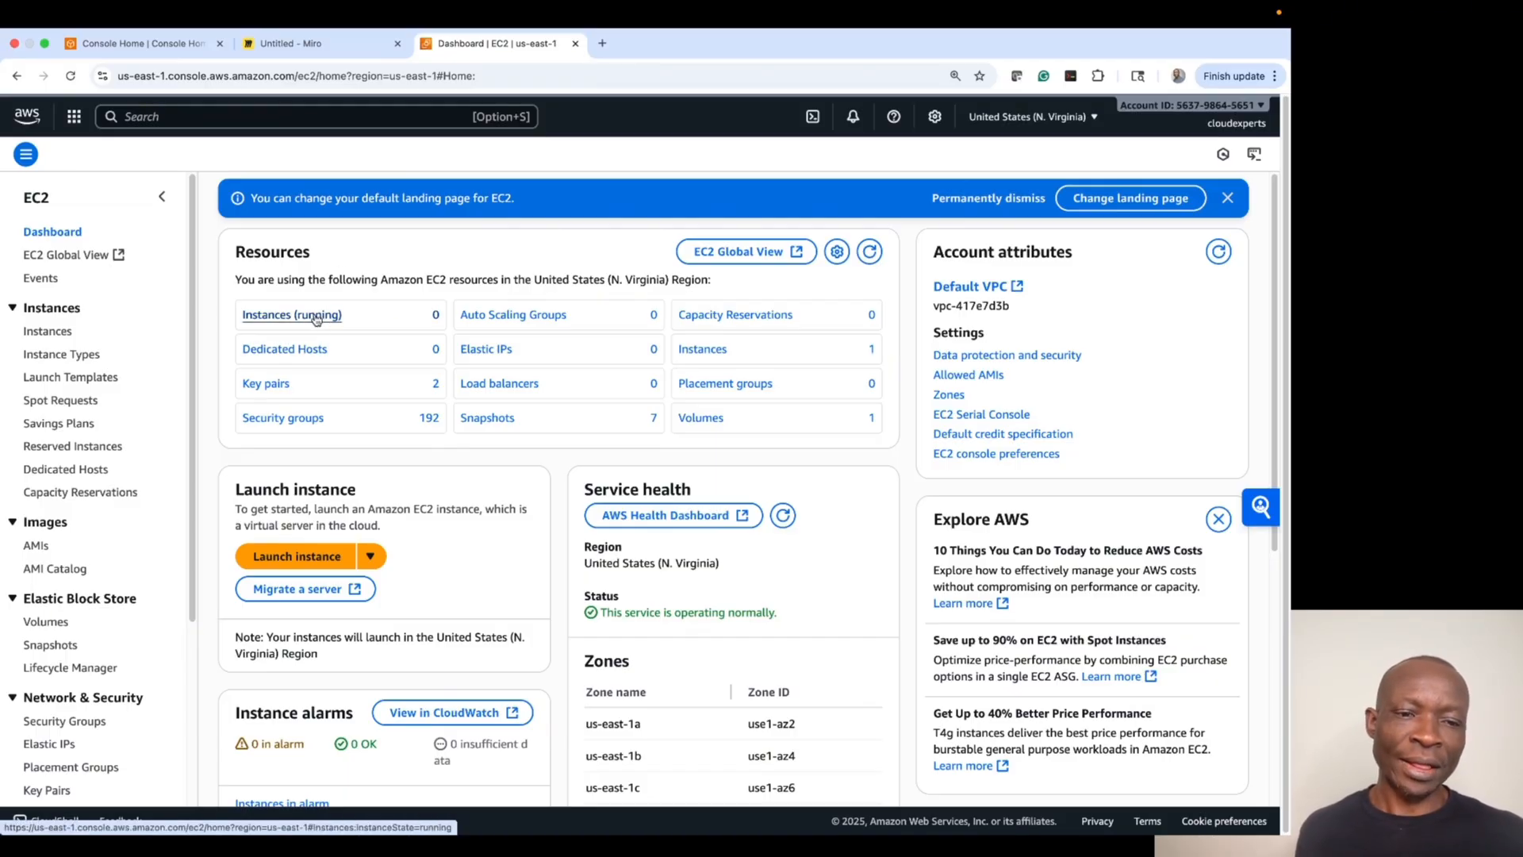
# Step: Start launching a new EC2 instance and name it Vm1
pyautogui.click(317, 559)
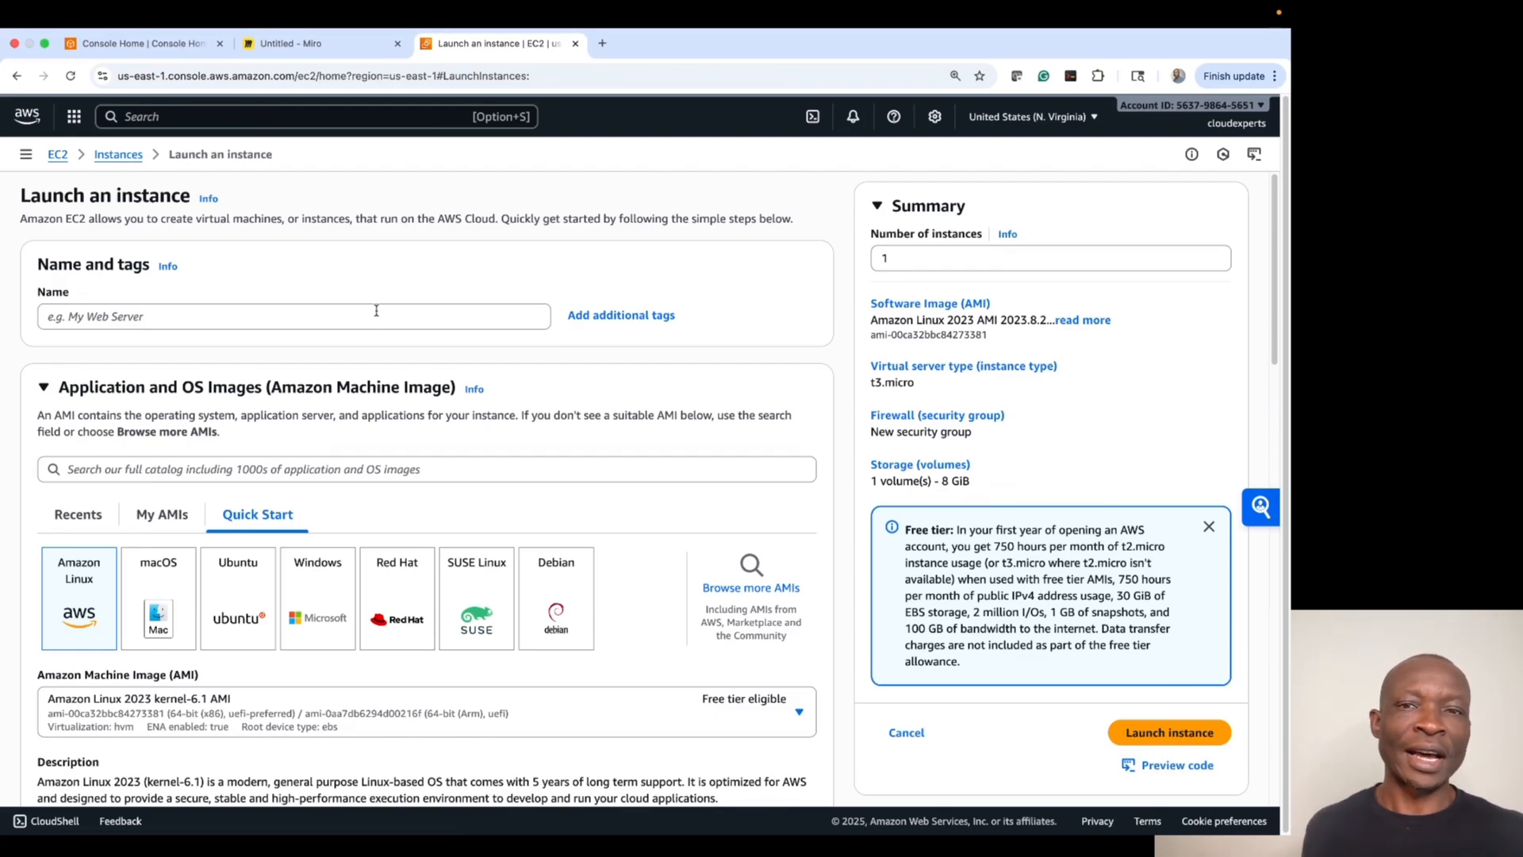
pyautogui.click(145, 317)
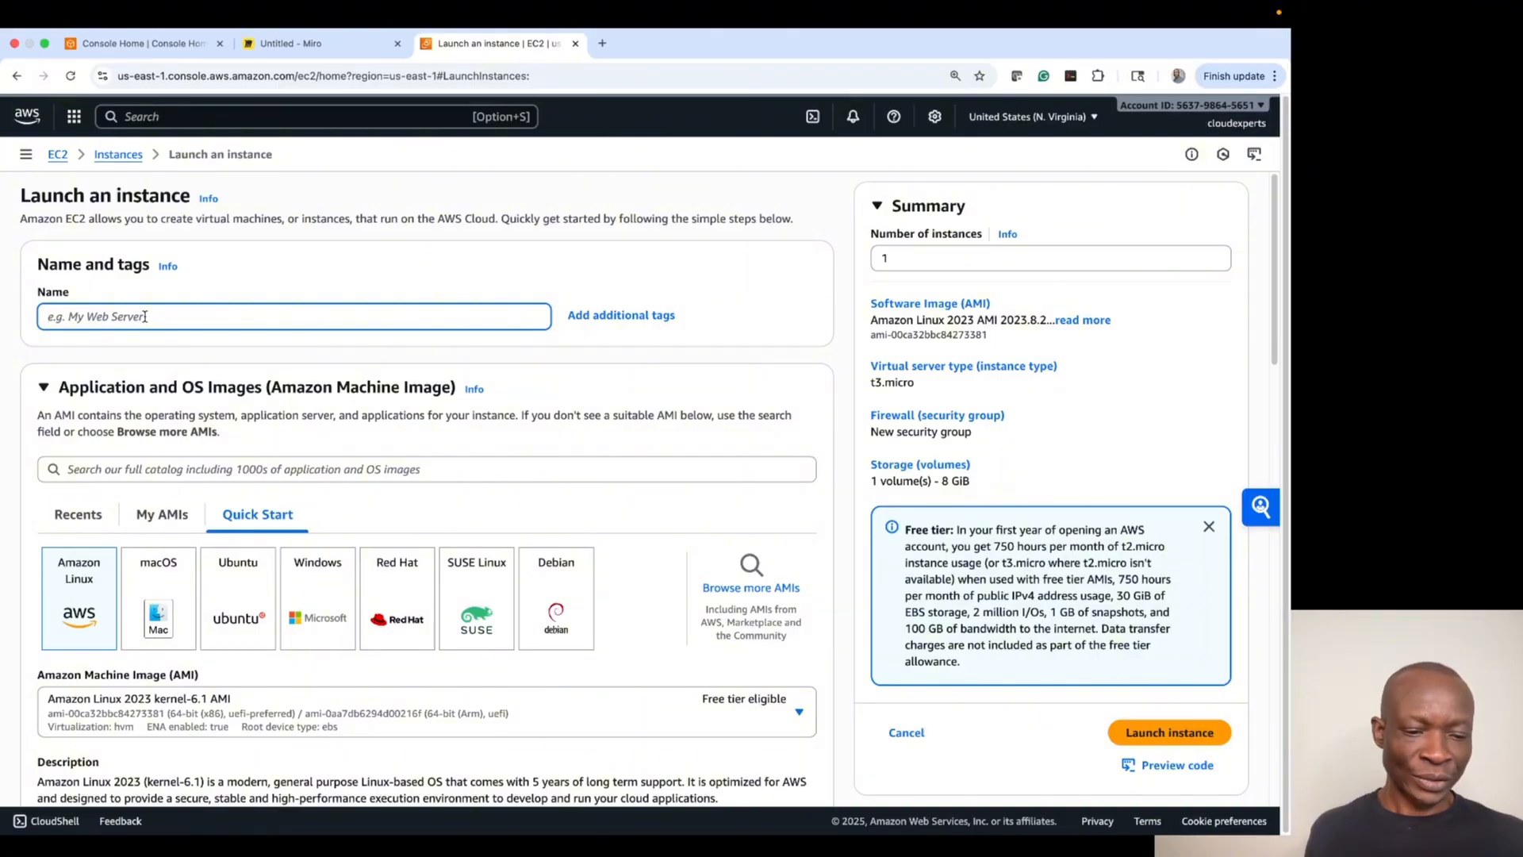
pyautogui.write('V')
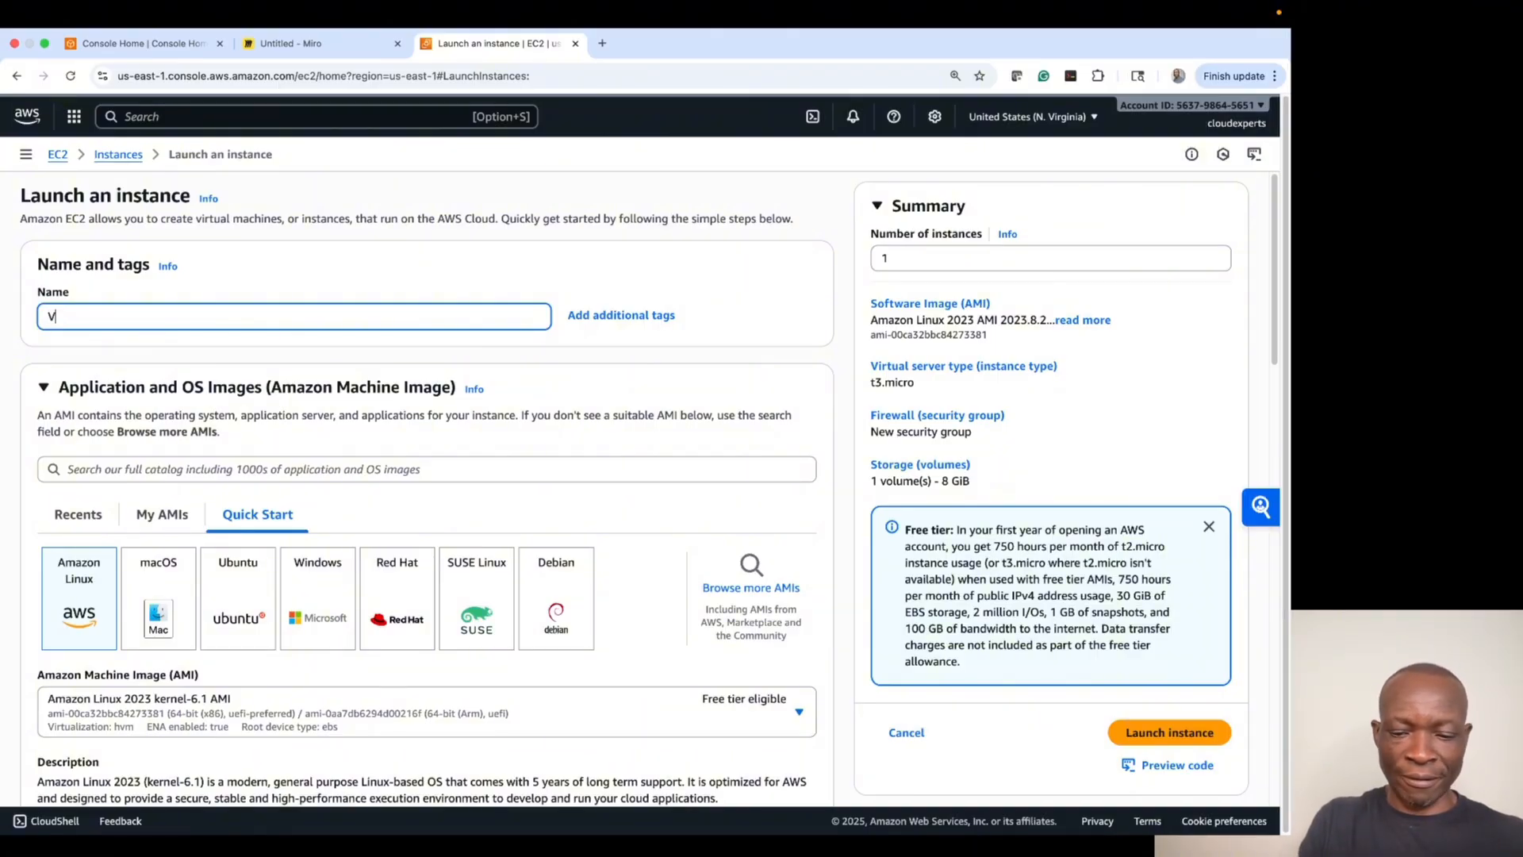
pyautogui.write('m1')
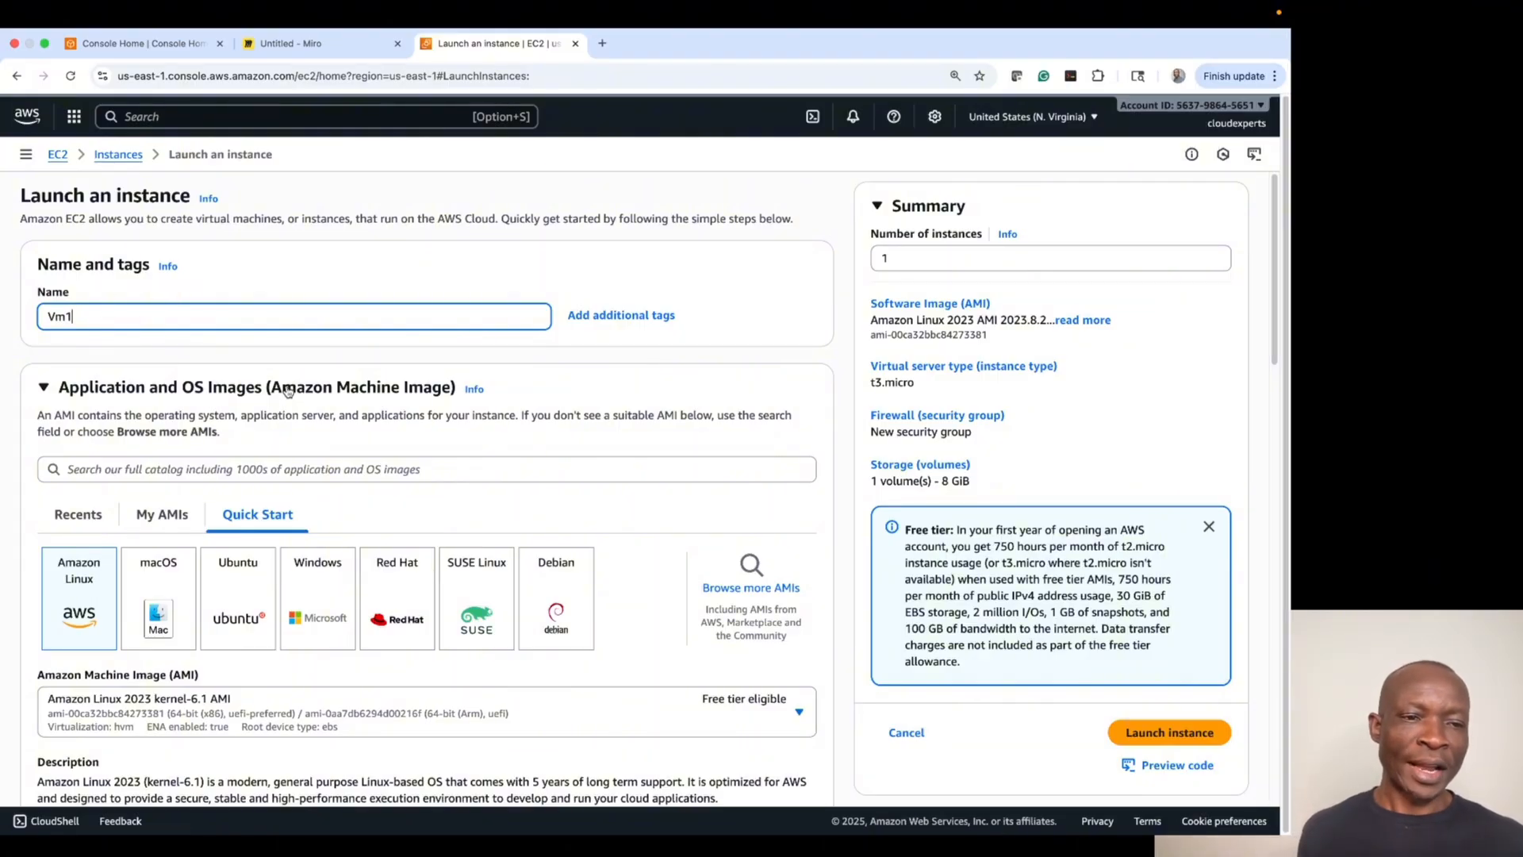
# Step: Try the Ubuntu and Windows images for the instance, and switch back to Amazon Linux, accepting the settings changes
pyautogui.scroll(-3, 169, 344)
pyautogui.scroll(-1, 169, 344)
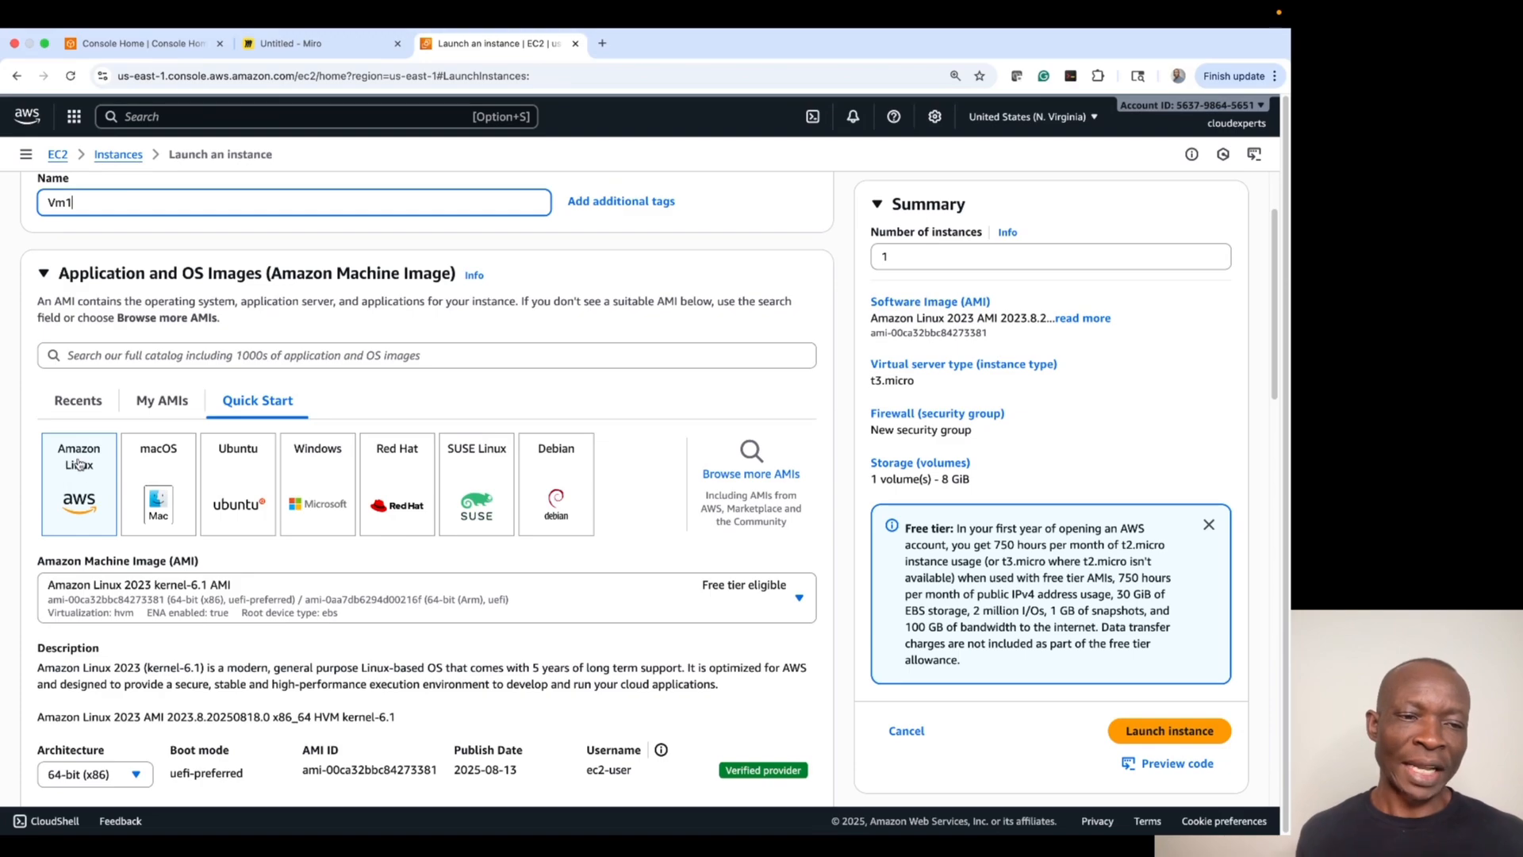
pyautogui.click(241, 476)
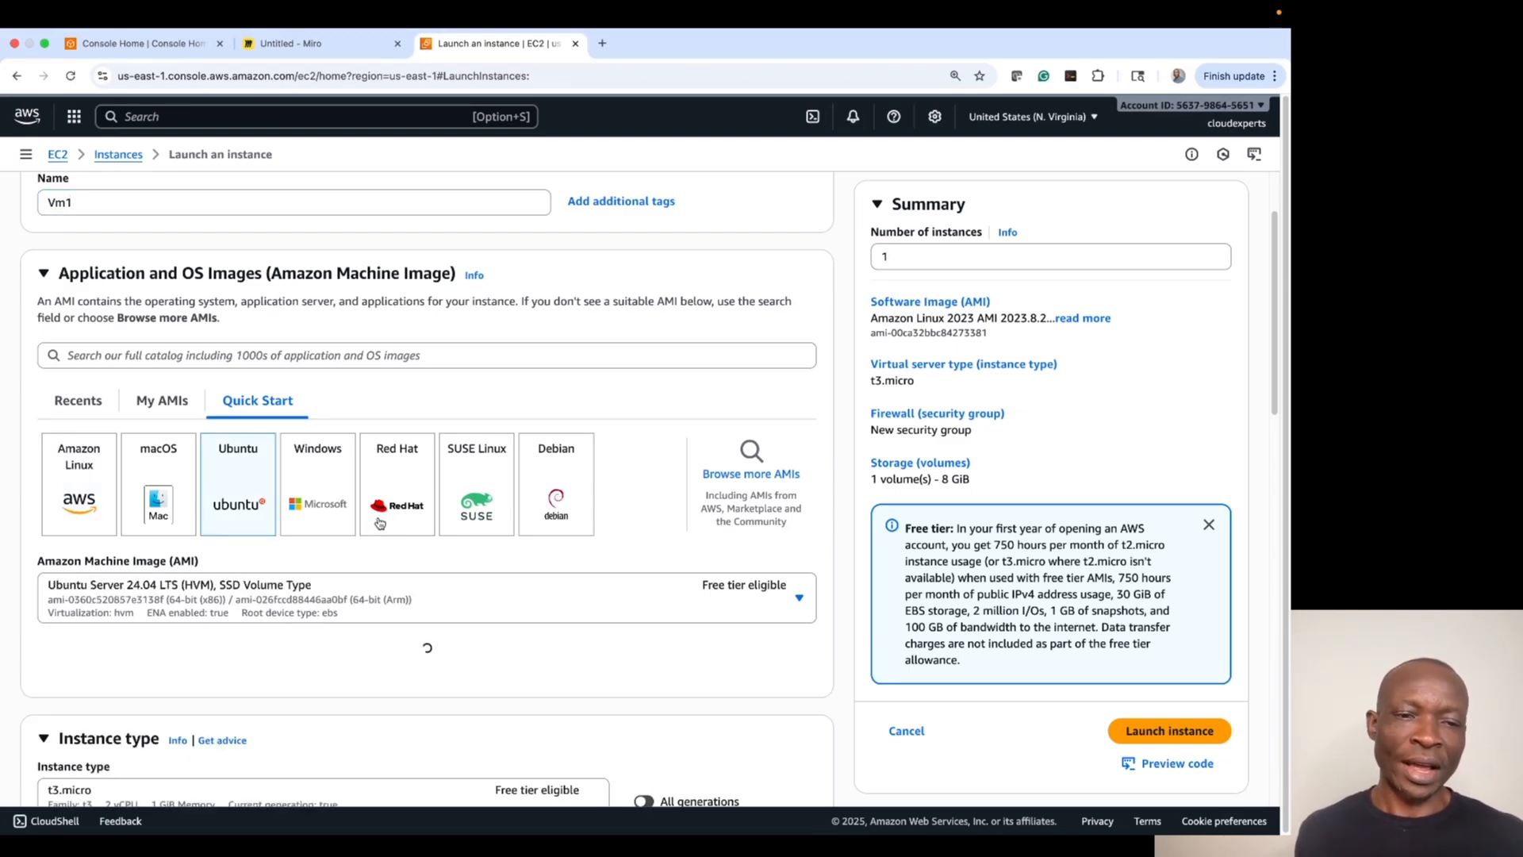
pyautogui.click(340, 481)
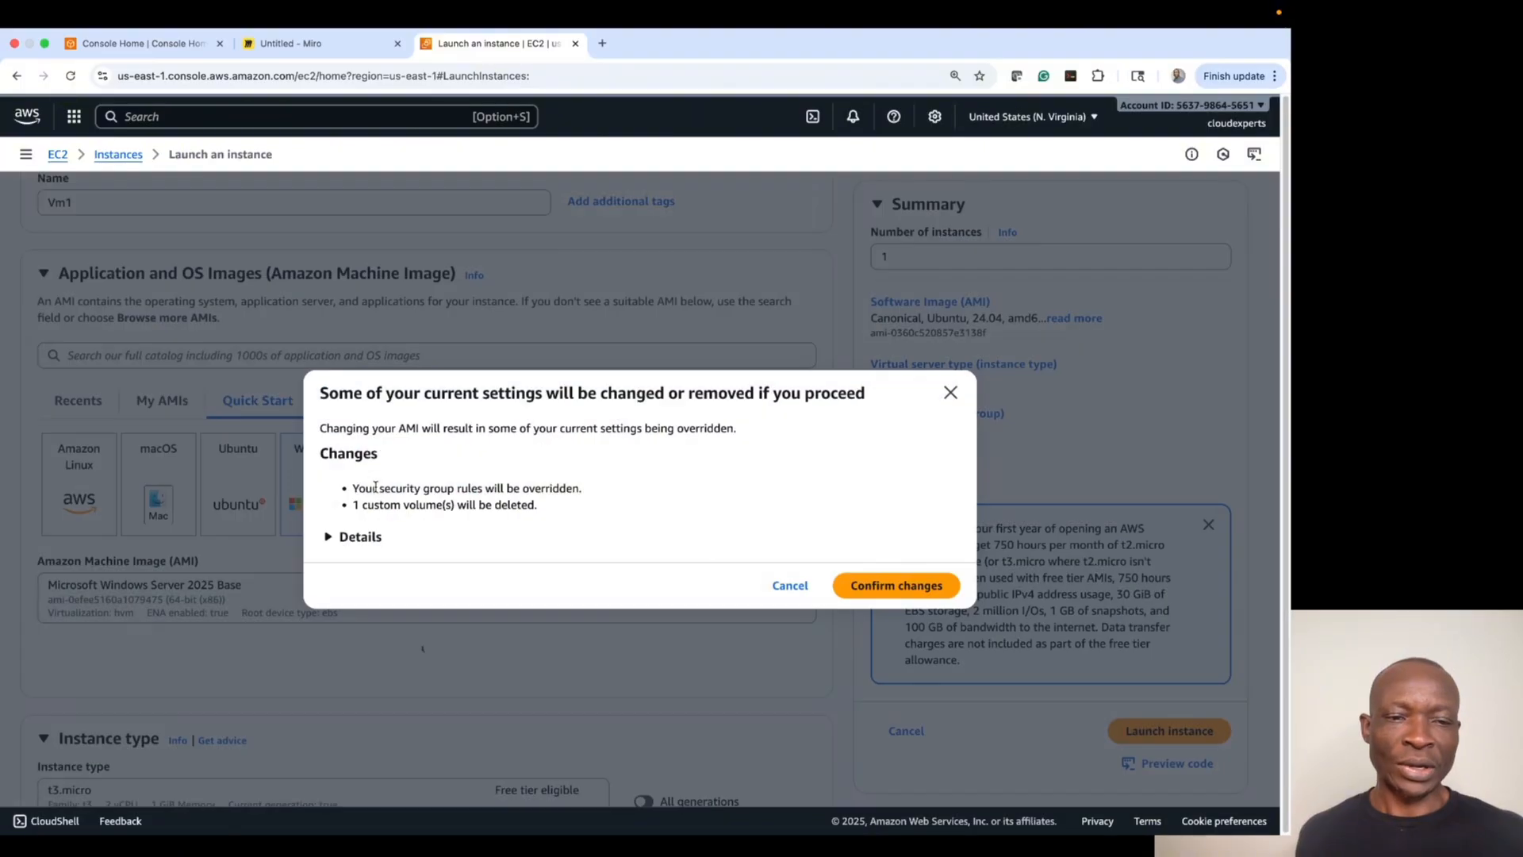
pyautogui.click(952, 393)
pyautogui.click(91, 461)
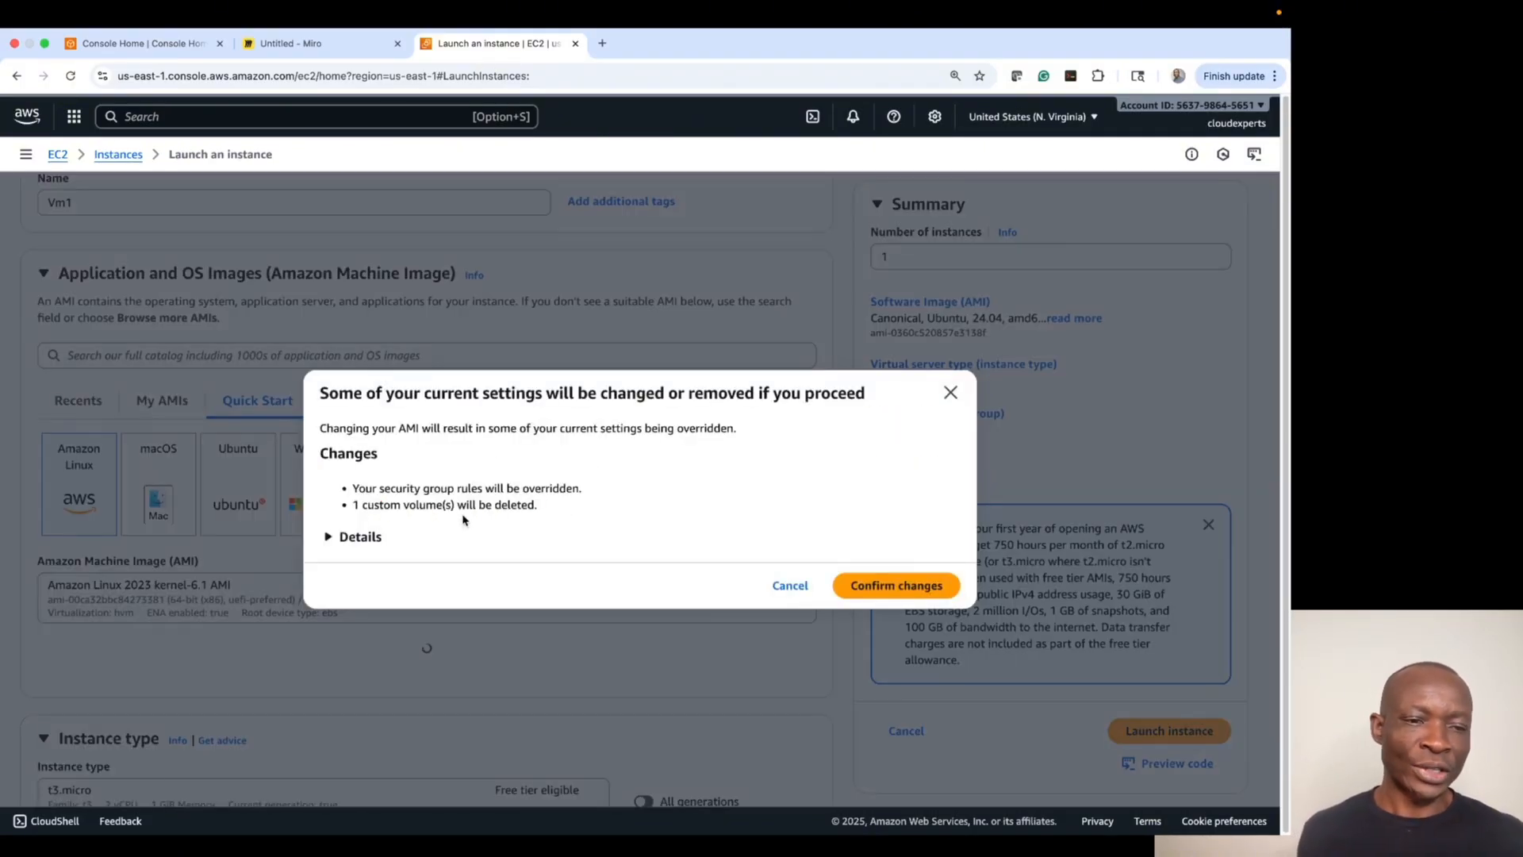
pyautogui.click(880, 586)
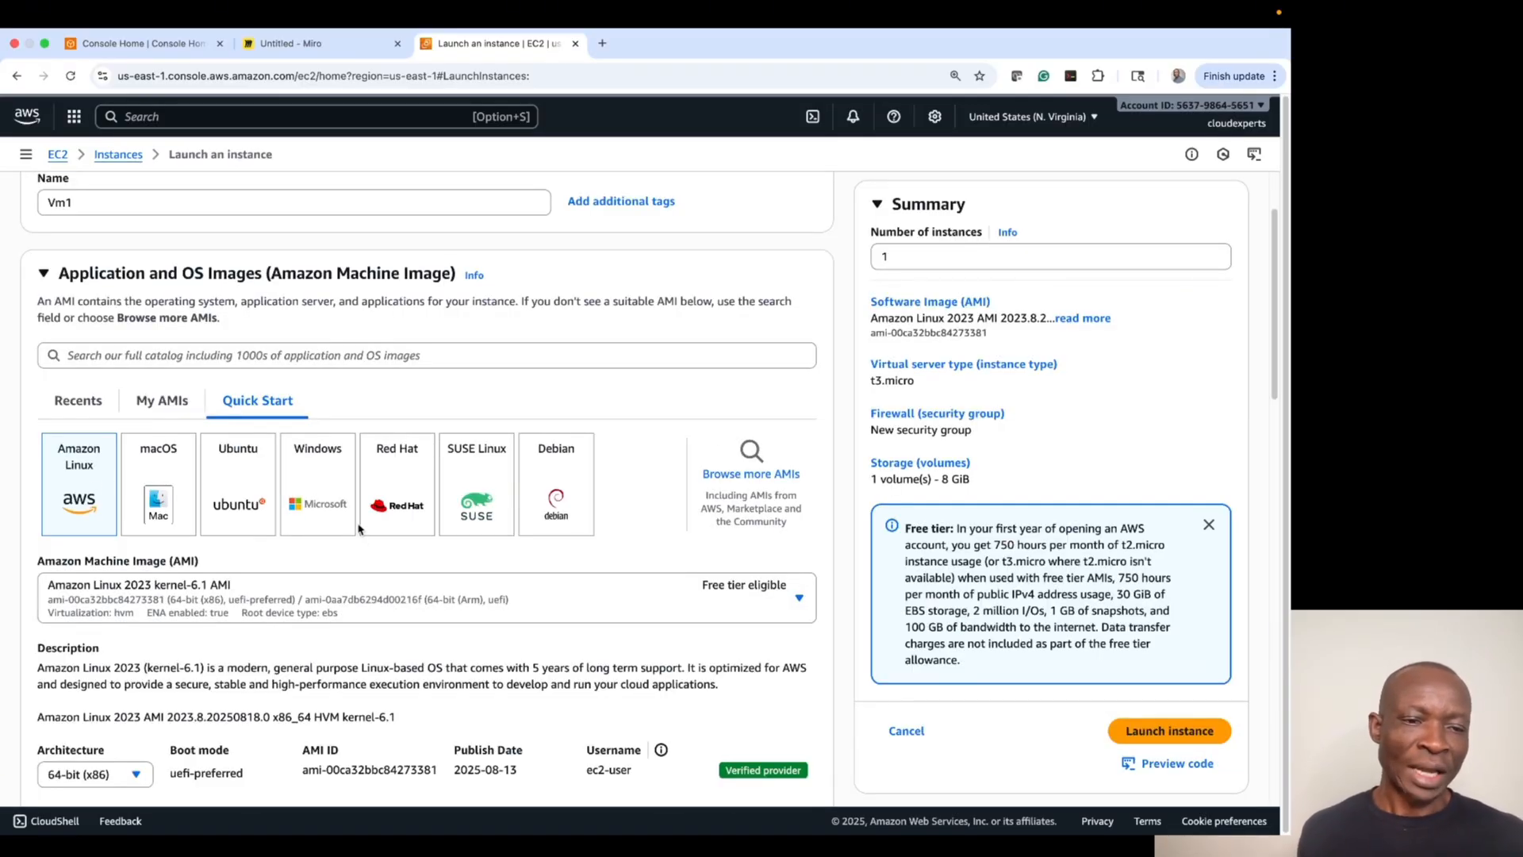
# Step: Examine the Amazon Linux machine images available for the instance and their free tier eligibility
pyautogui.scroll(-2, 359, 525)
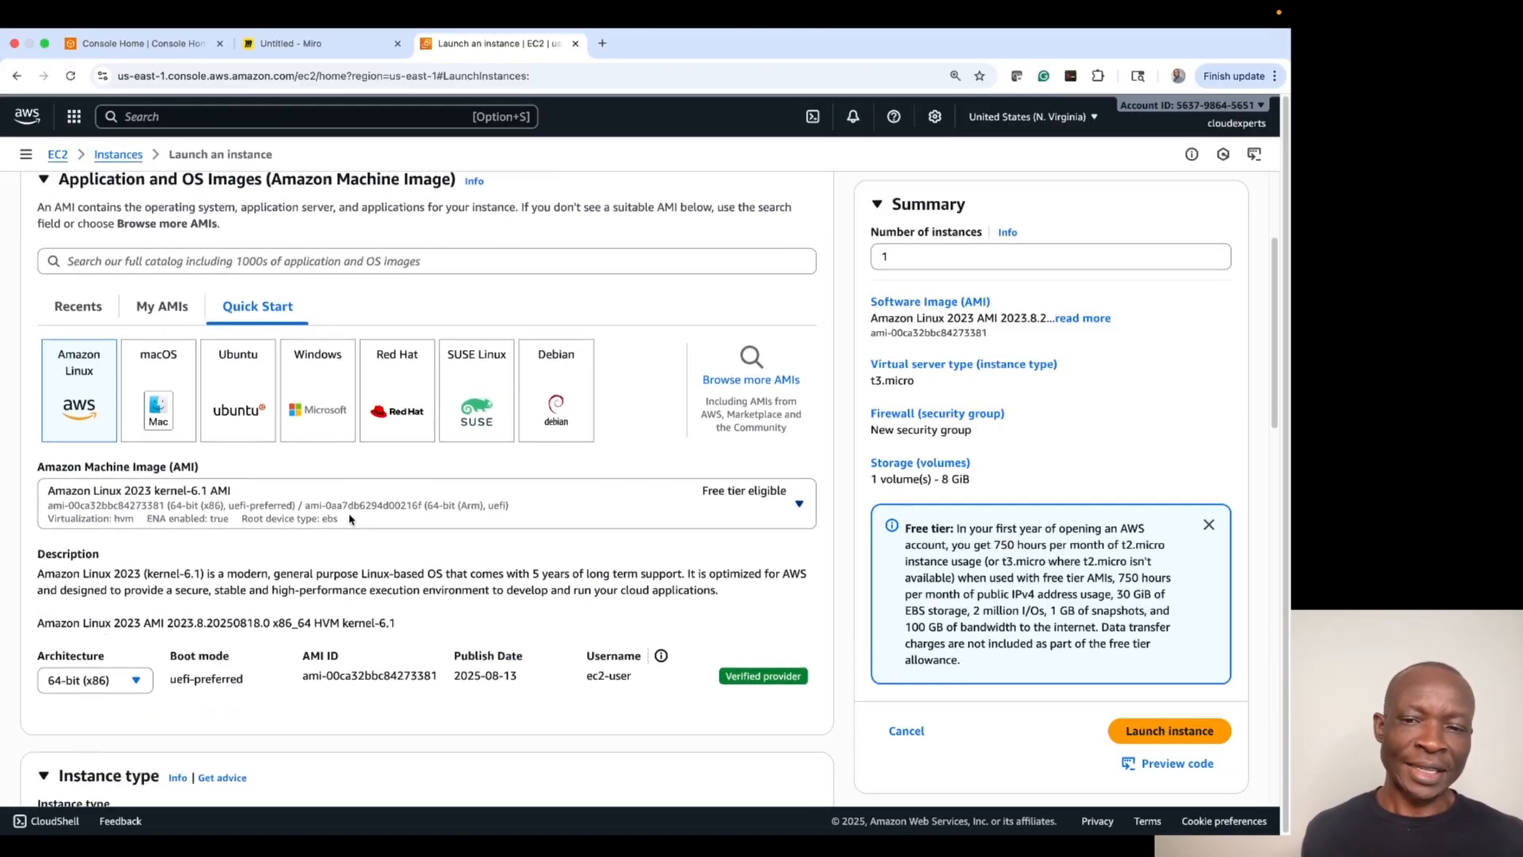
pyautogui.scroll(-1, 350, 519)
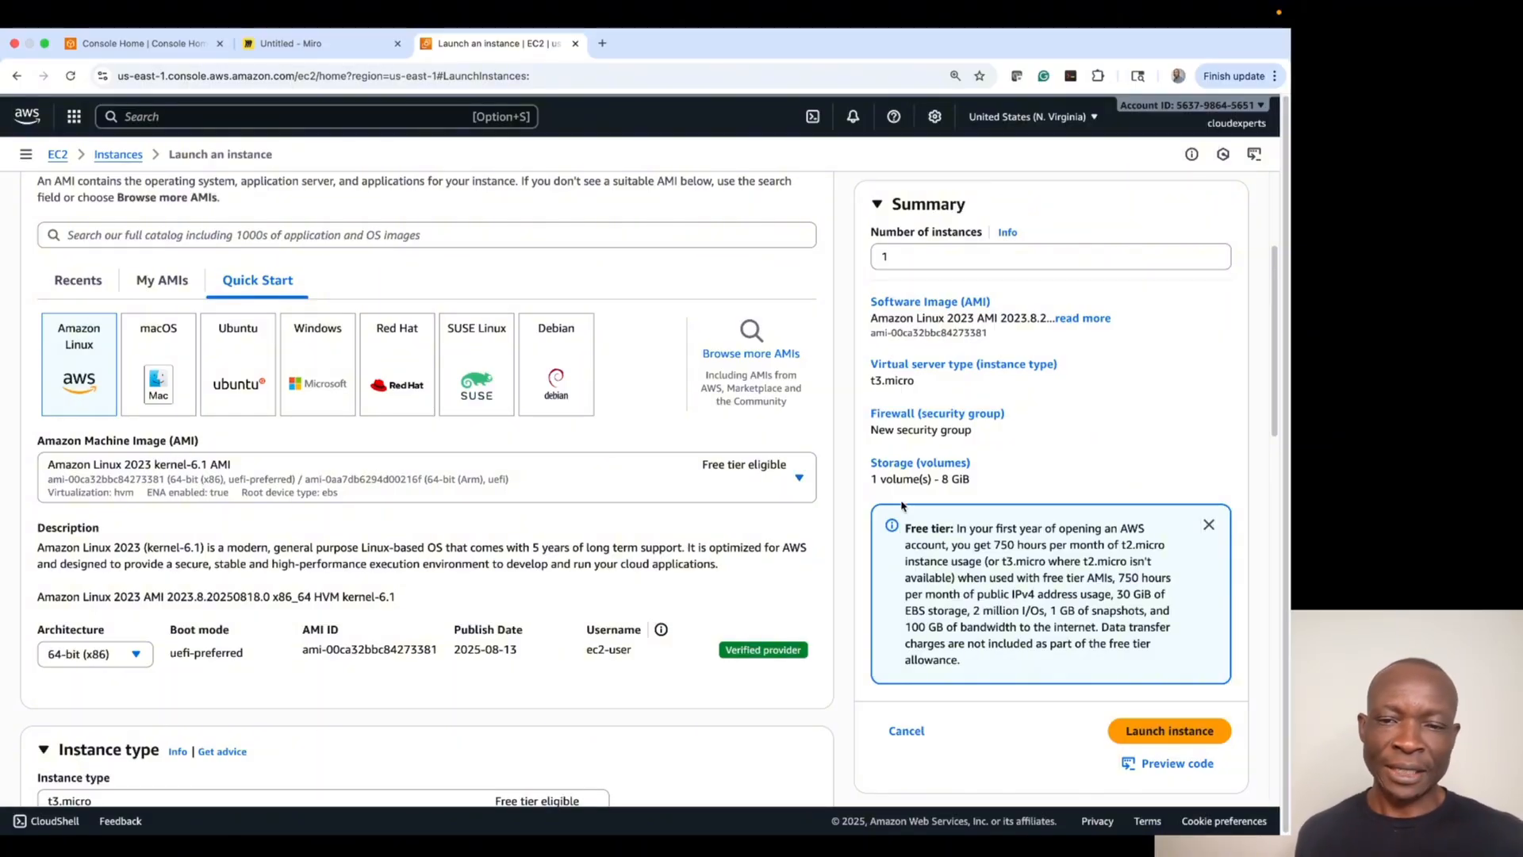
pyautogui.click(798, 479)
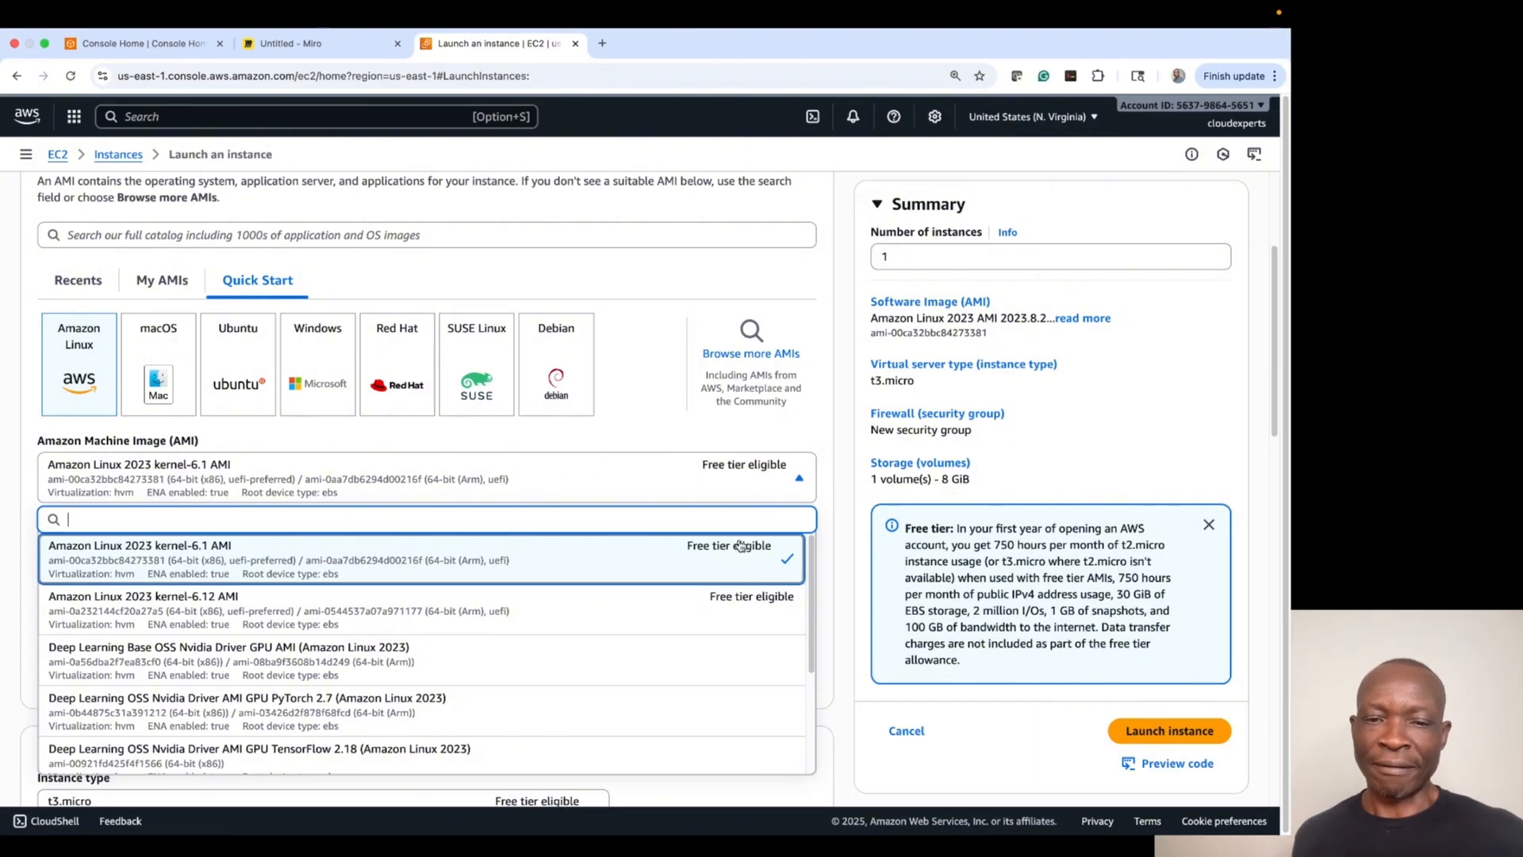
pyautogui.click(821, 429)
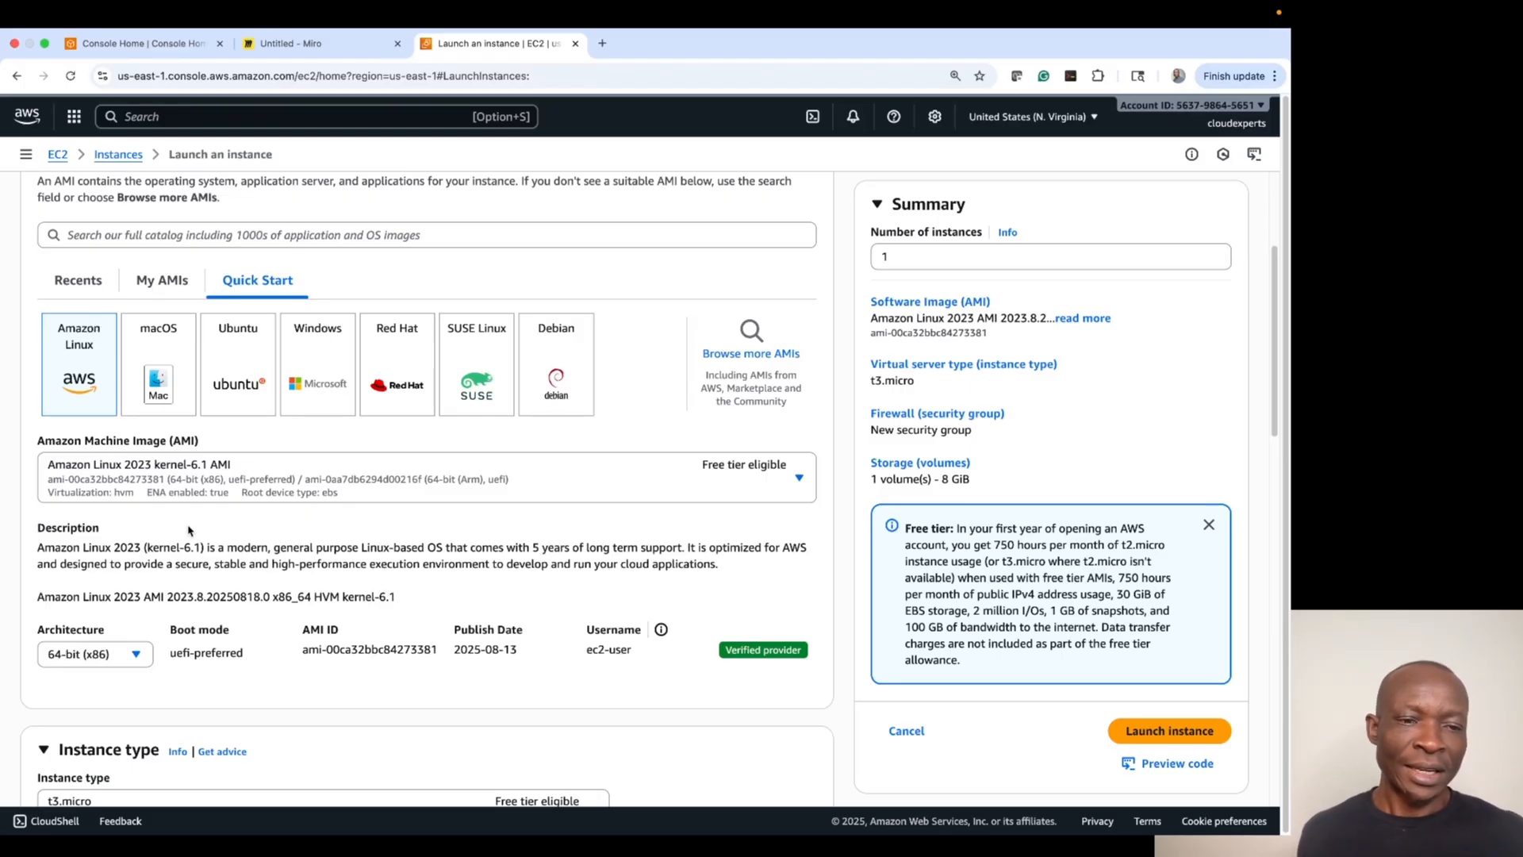
# Step: Examine the available instance types with their vCPU, memory and hourly pricing, keeping t3.micro selected
pyautogui.scroll(-3, 265, 525)
pyautogui.scroll(-6, 265, 524)
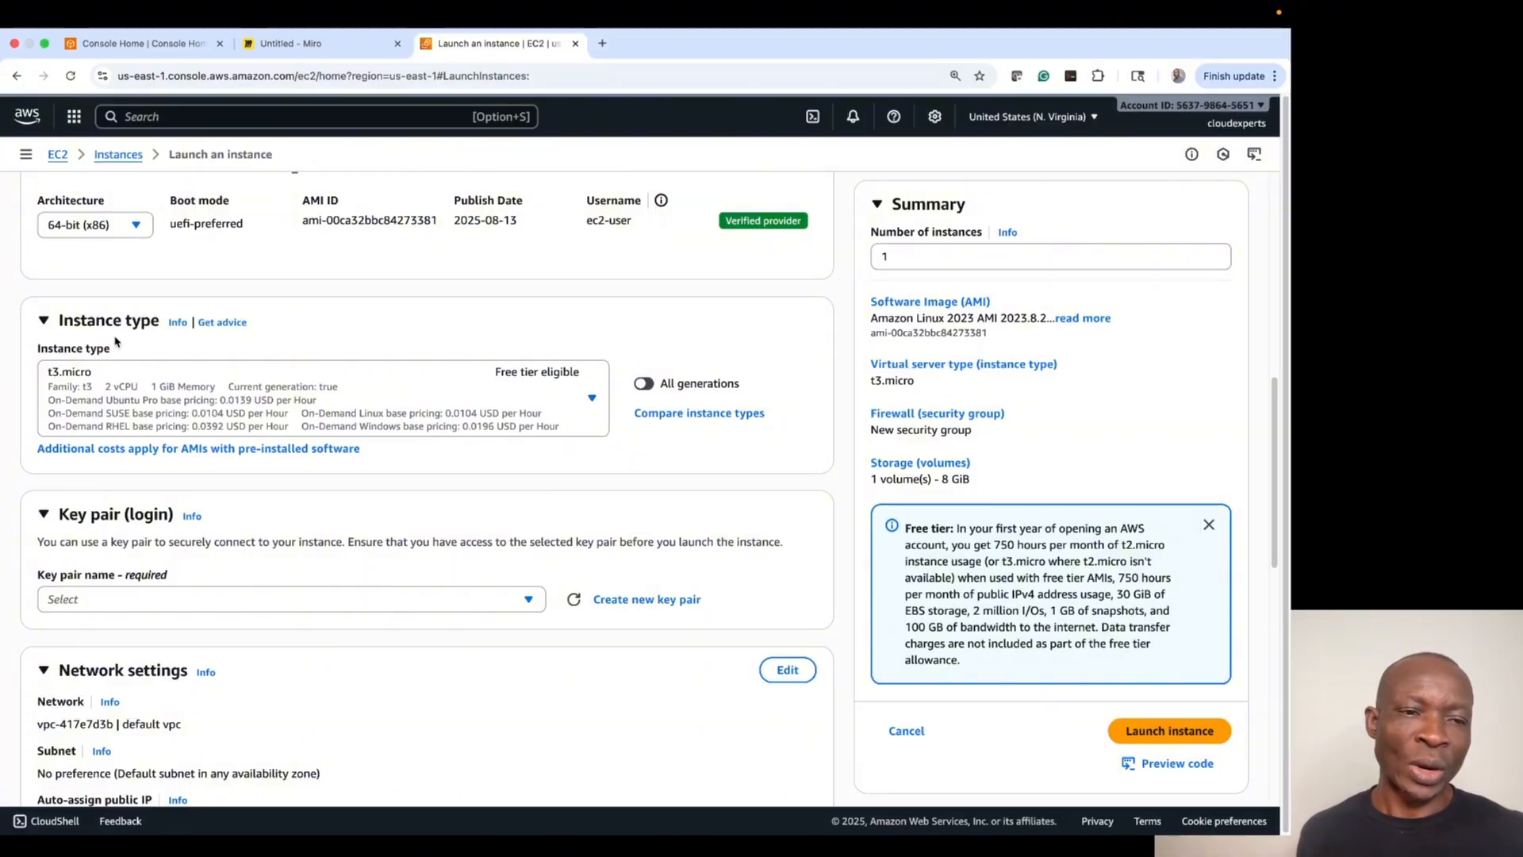
pyautogui.scroll(-1, 190, 353)
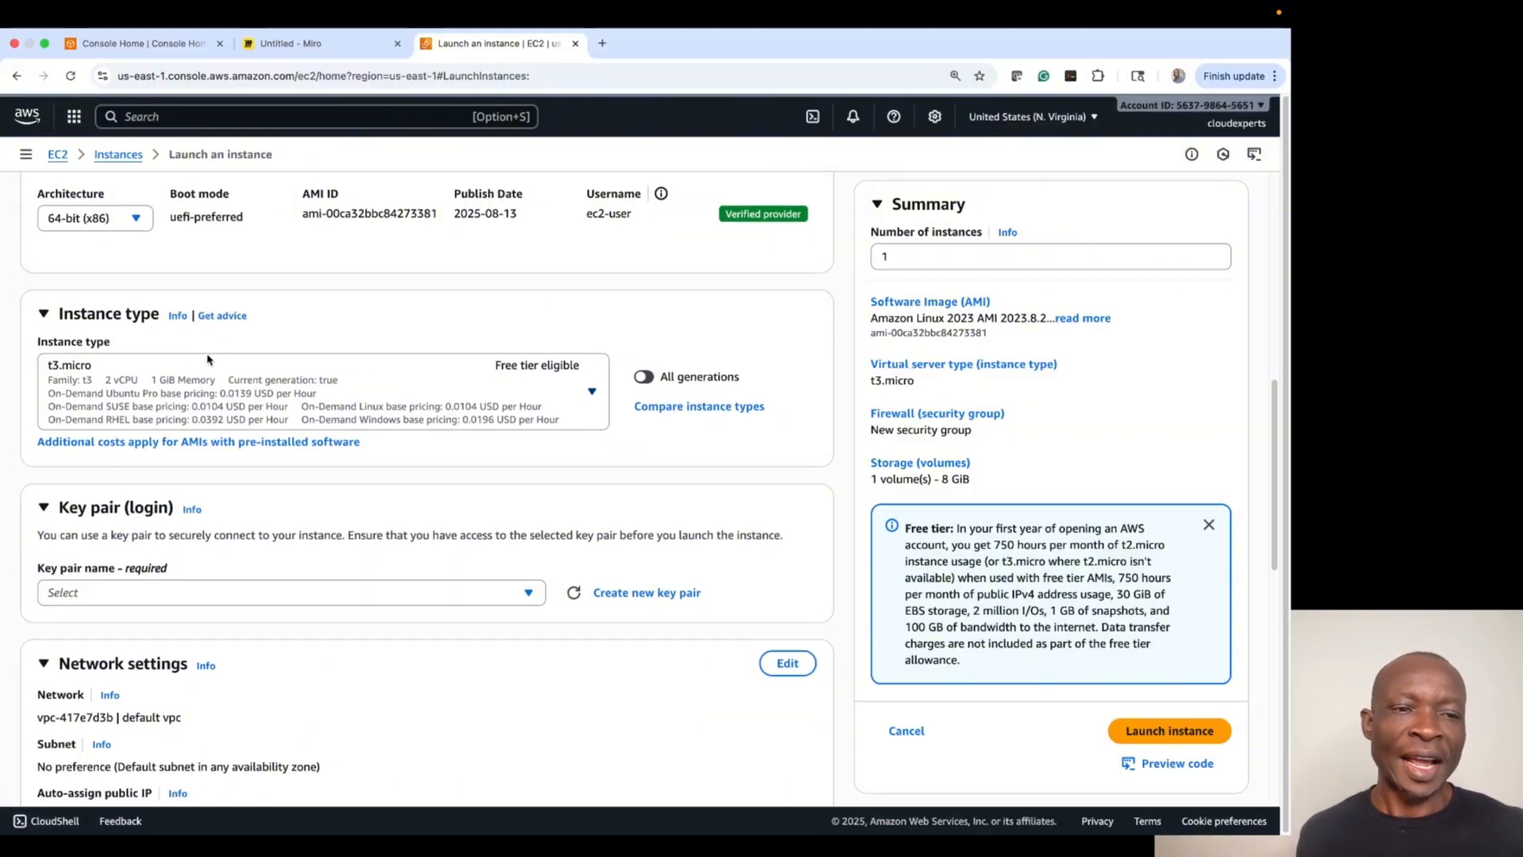
pyautogui.scroll(-2, 379, 353)
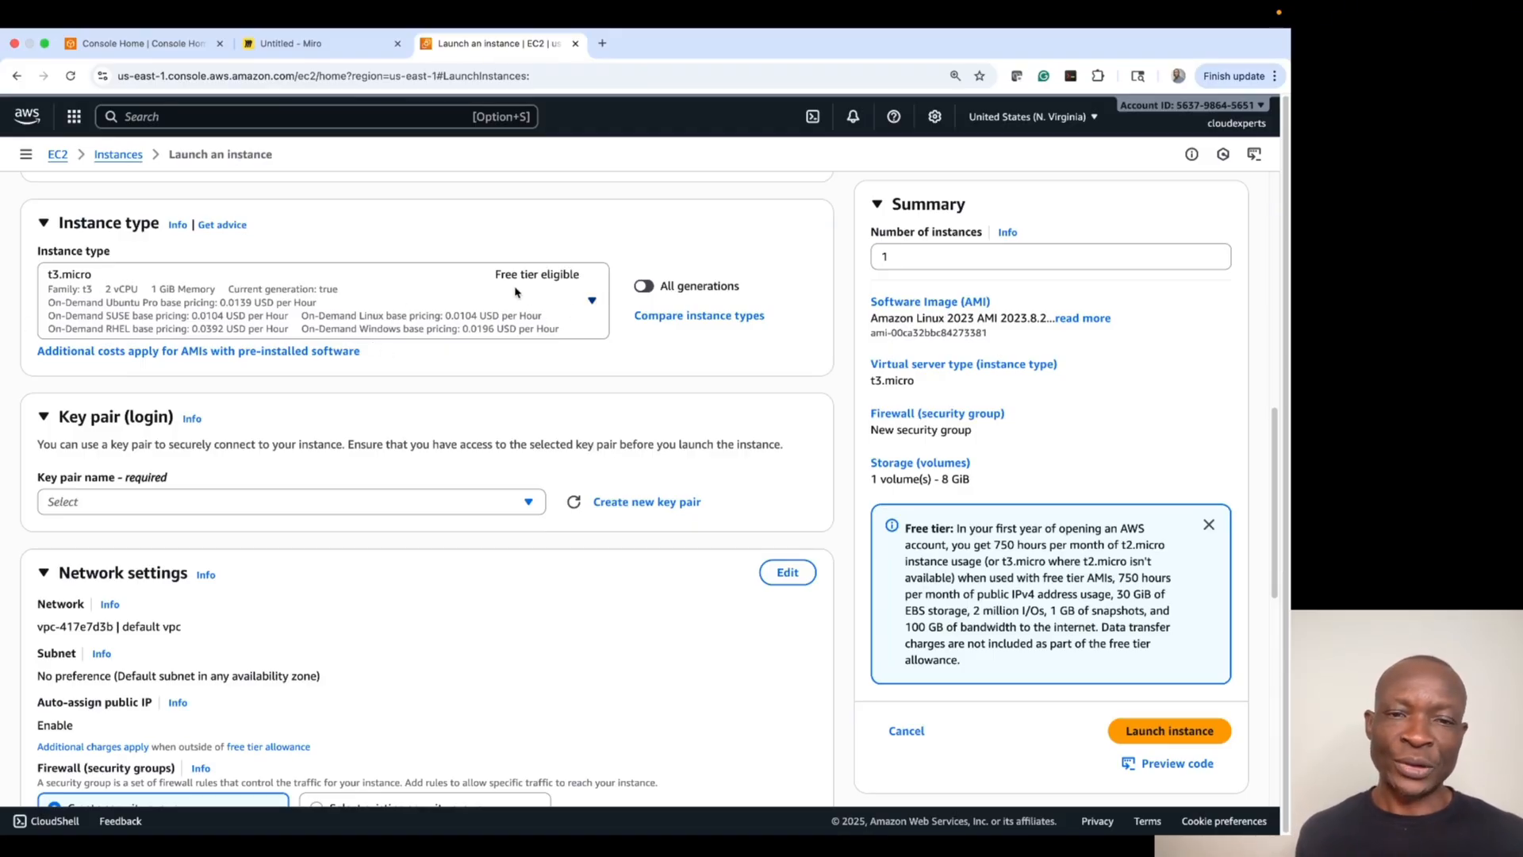
pyautogui.click(592, 301)
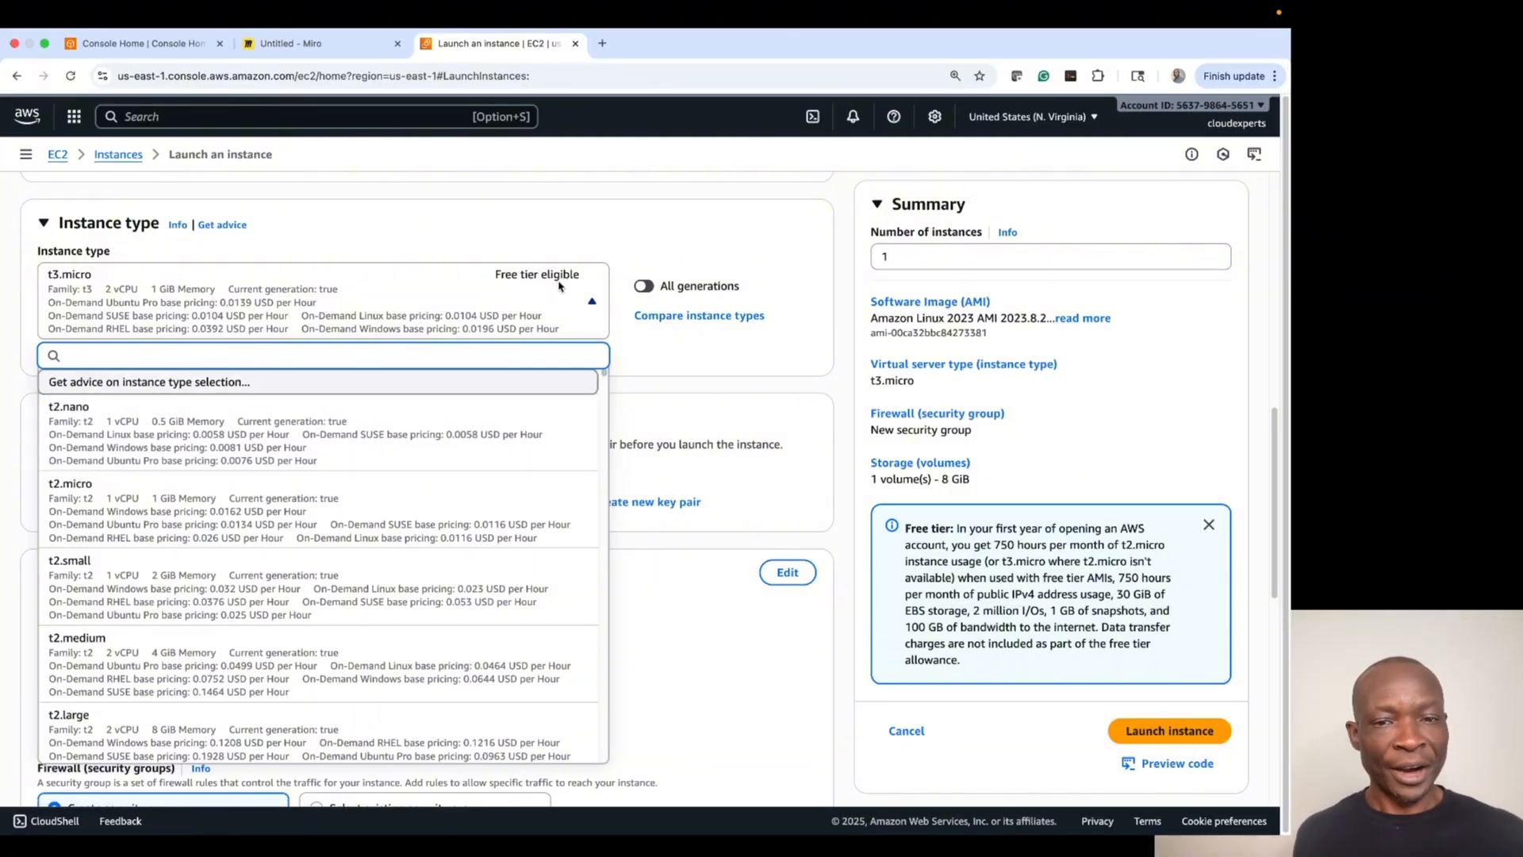
pyautogui.scroll(-5, 604, 377)
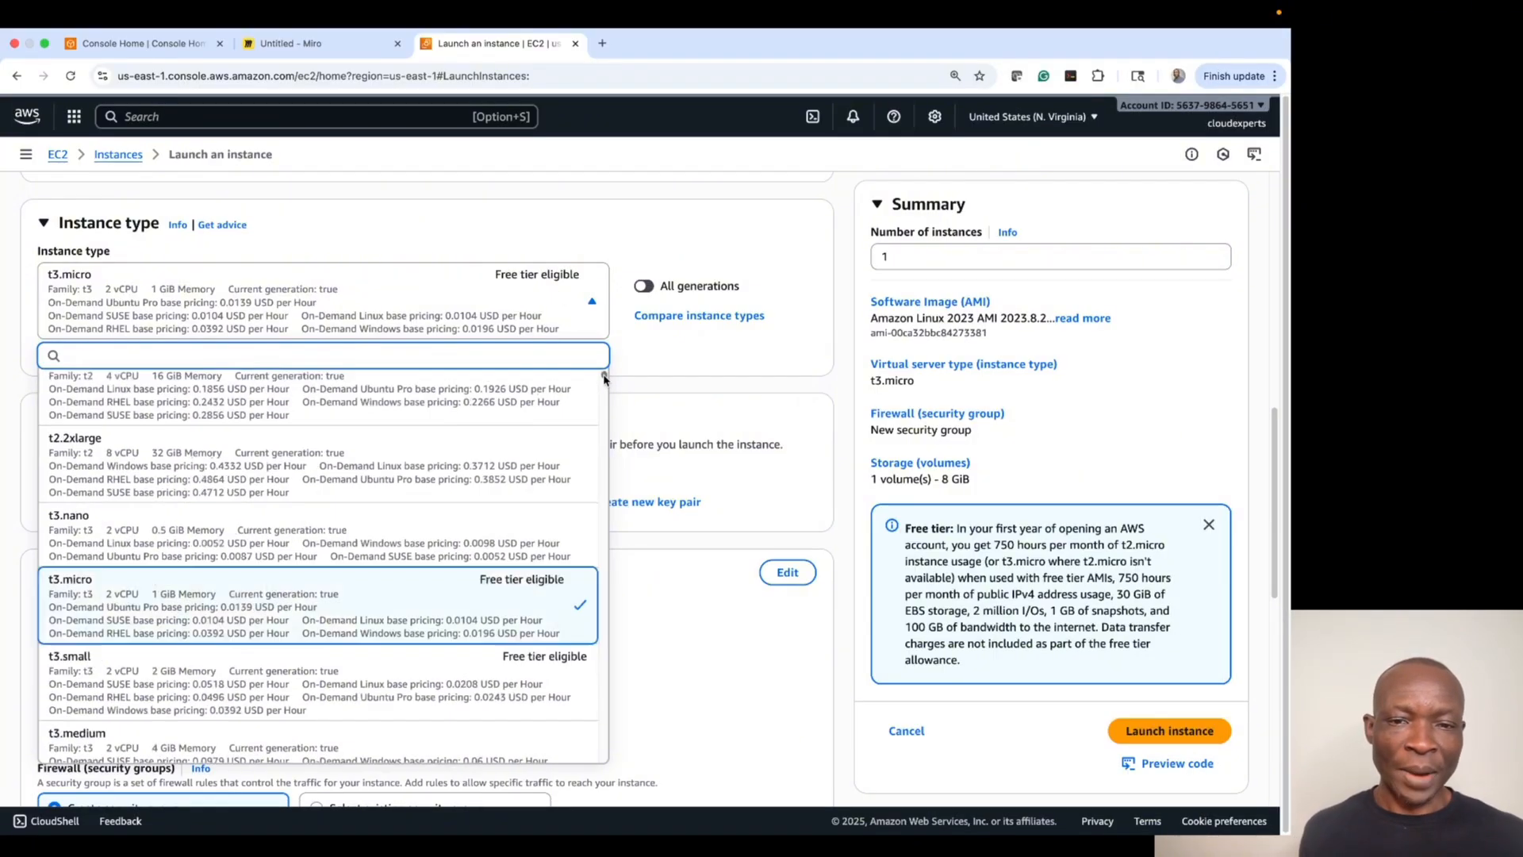
pyautogui.moveTo(605, 378); pyautogui.dragTo(607, 417)
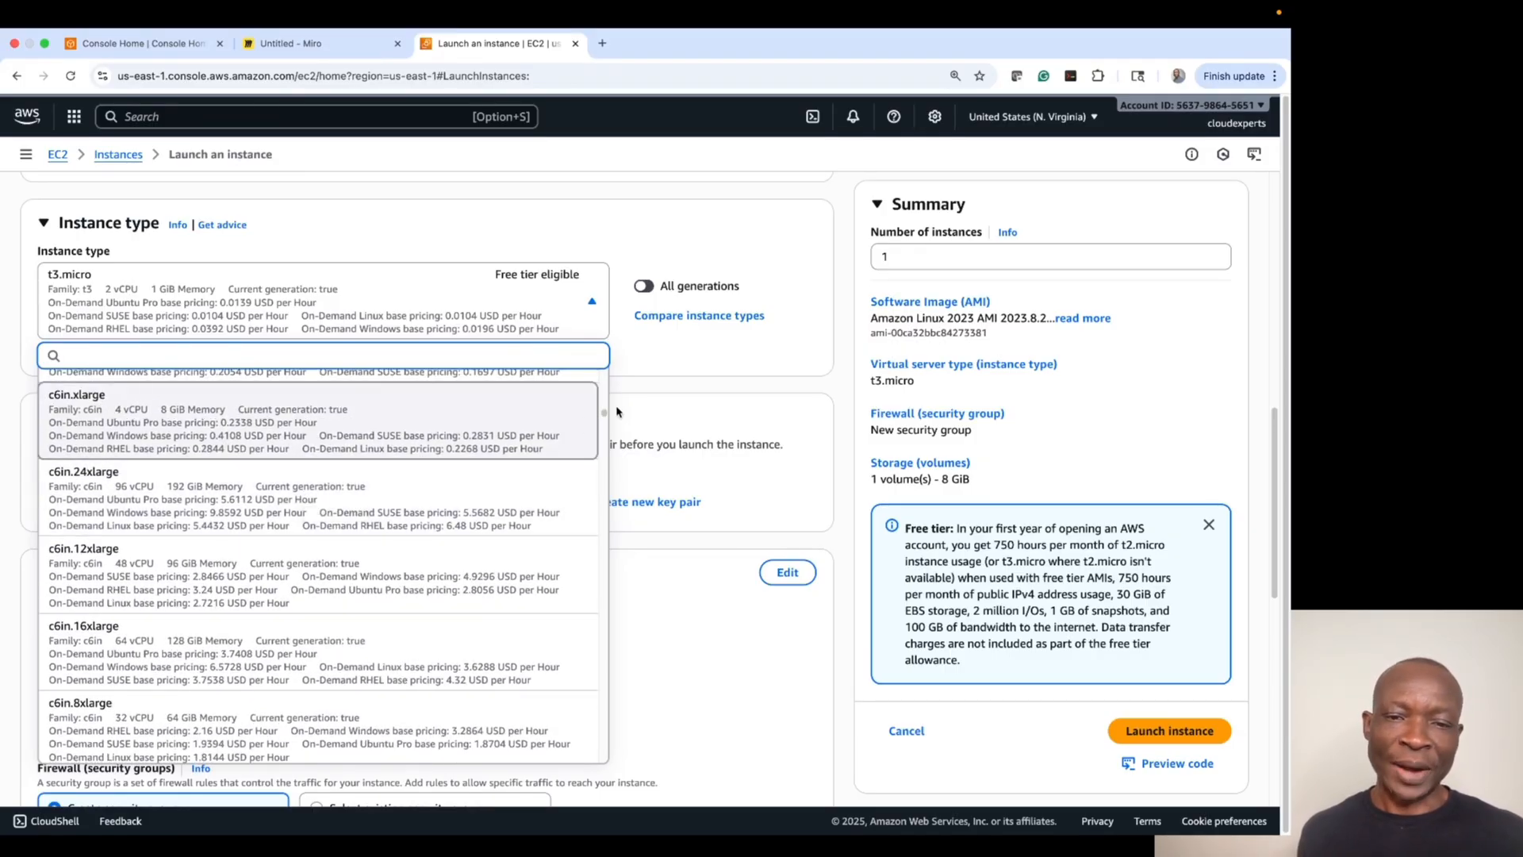
pyautogui.click(665, 360)
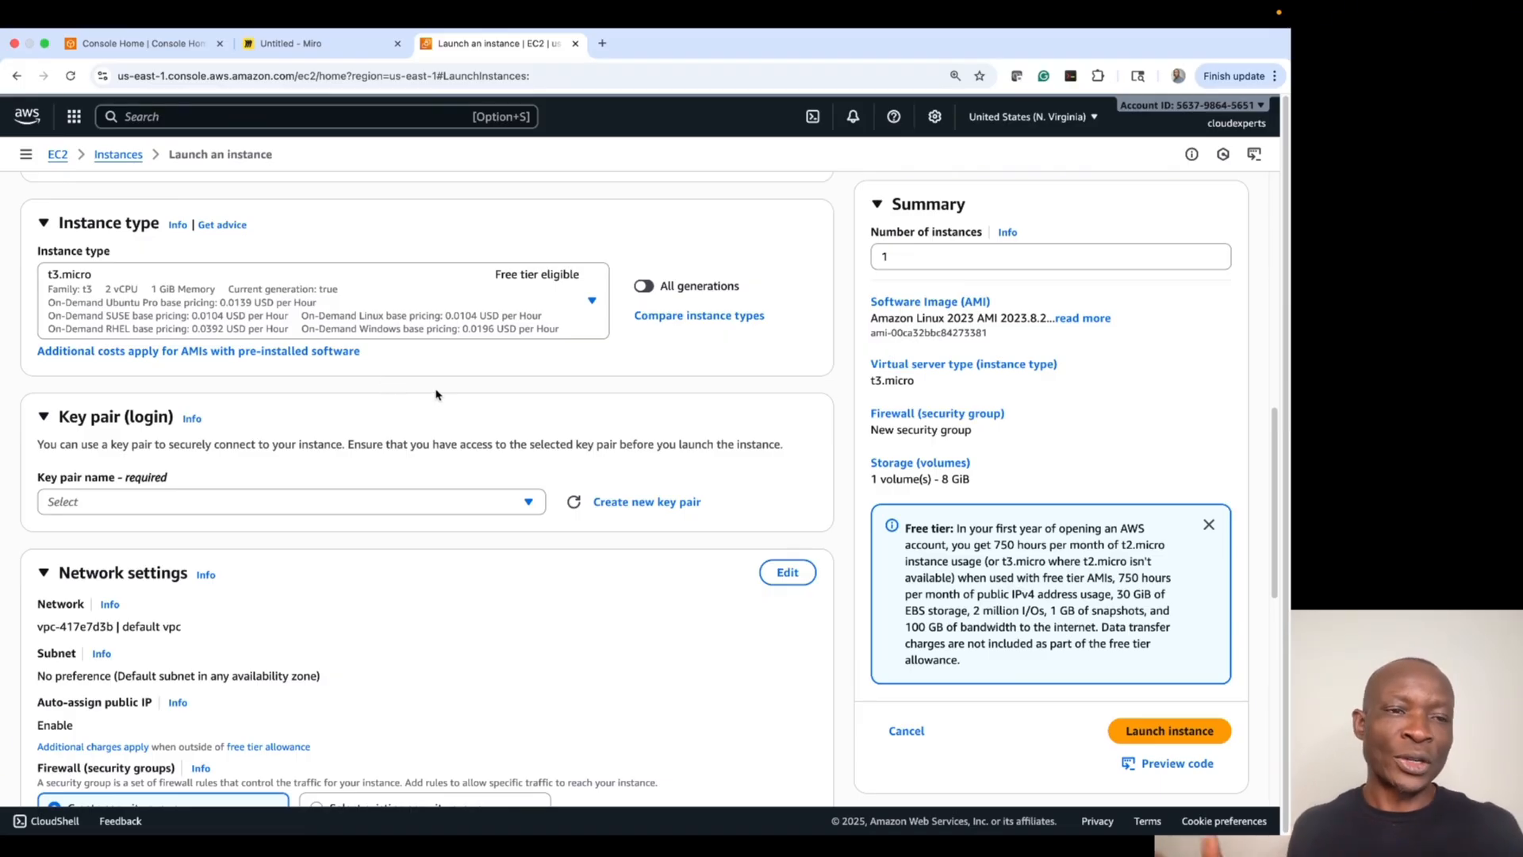
# Step: Check the existing key pairs available for logging in to the instance
pyautogui.scroll(-3, 476, 411)
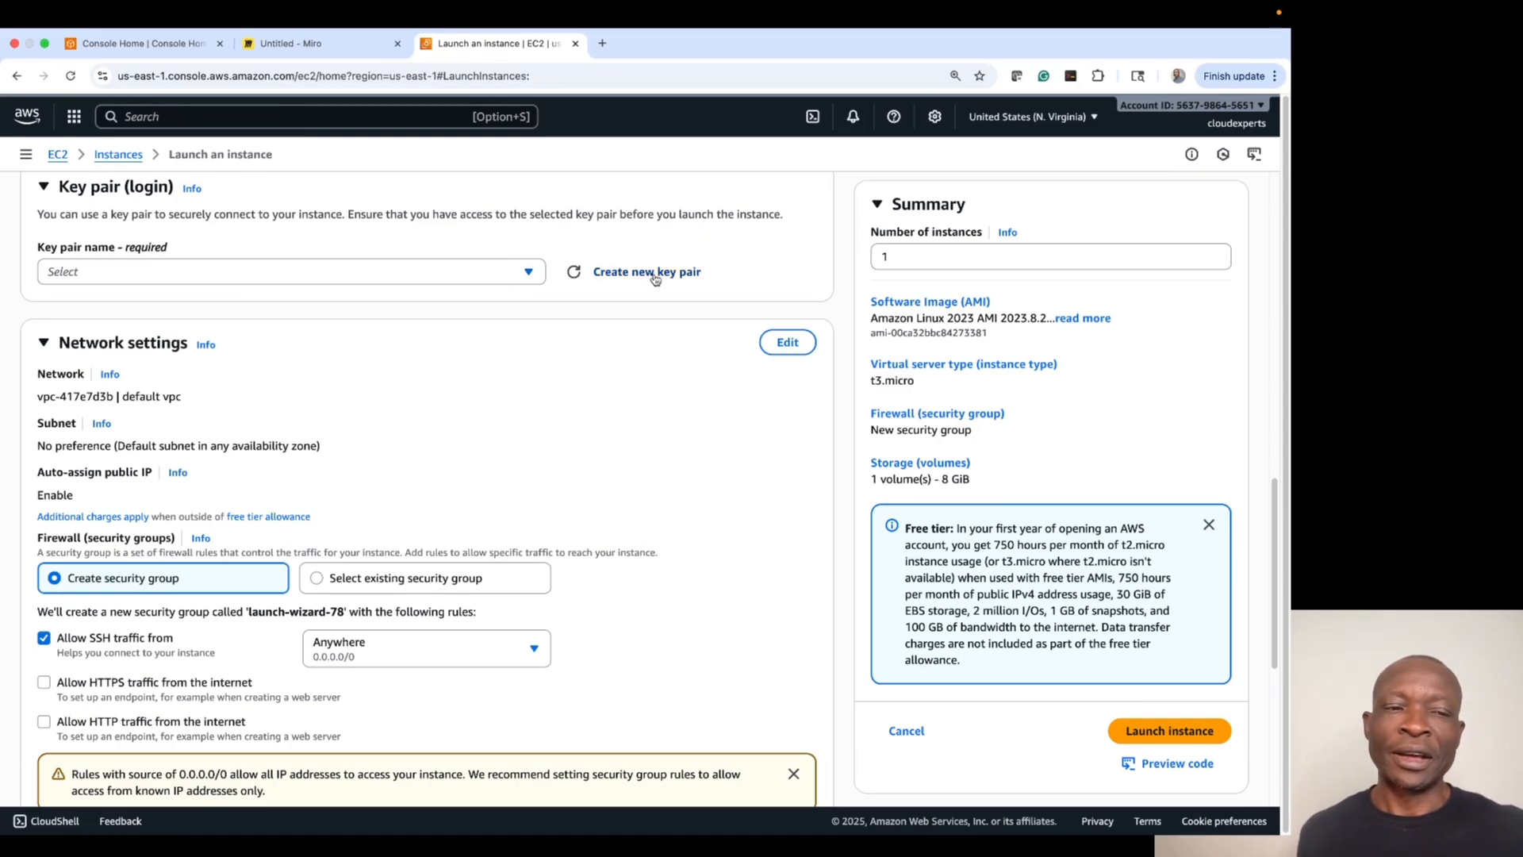
pyautogui.click(530, 274)
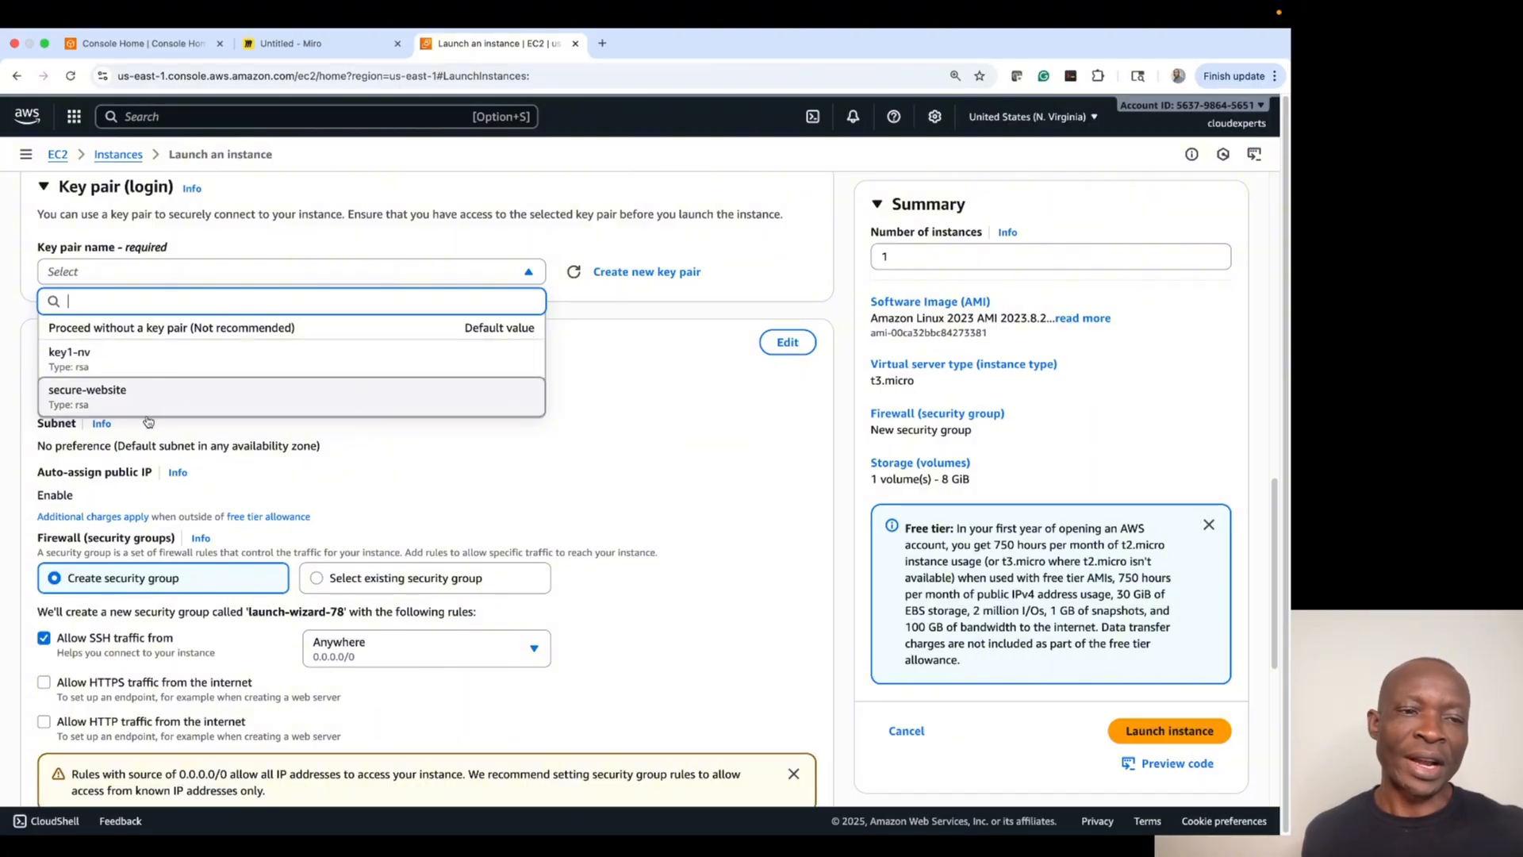
pyautogui.click(383, 241)
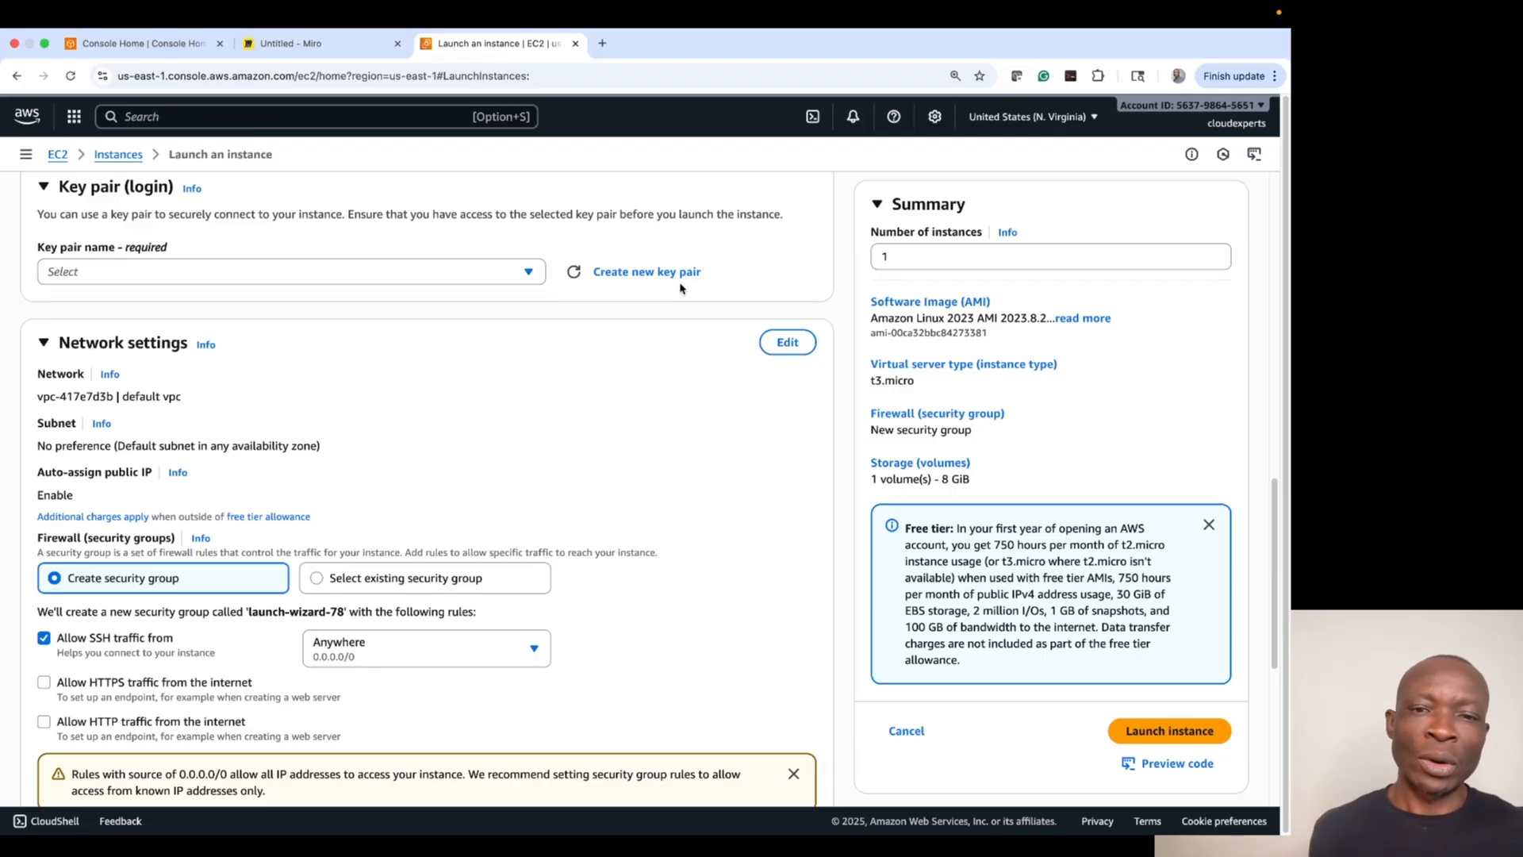
# Step: Create a new RSA key pair named key1-nv-1 in .pem format for the instance login
pyautogui.click(633, 272)
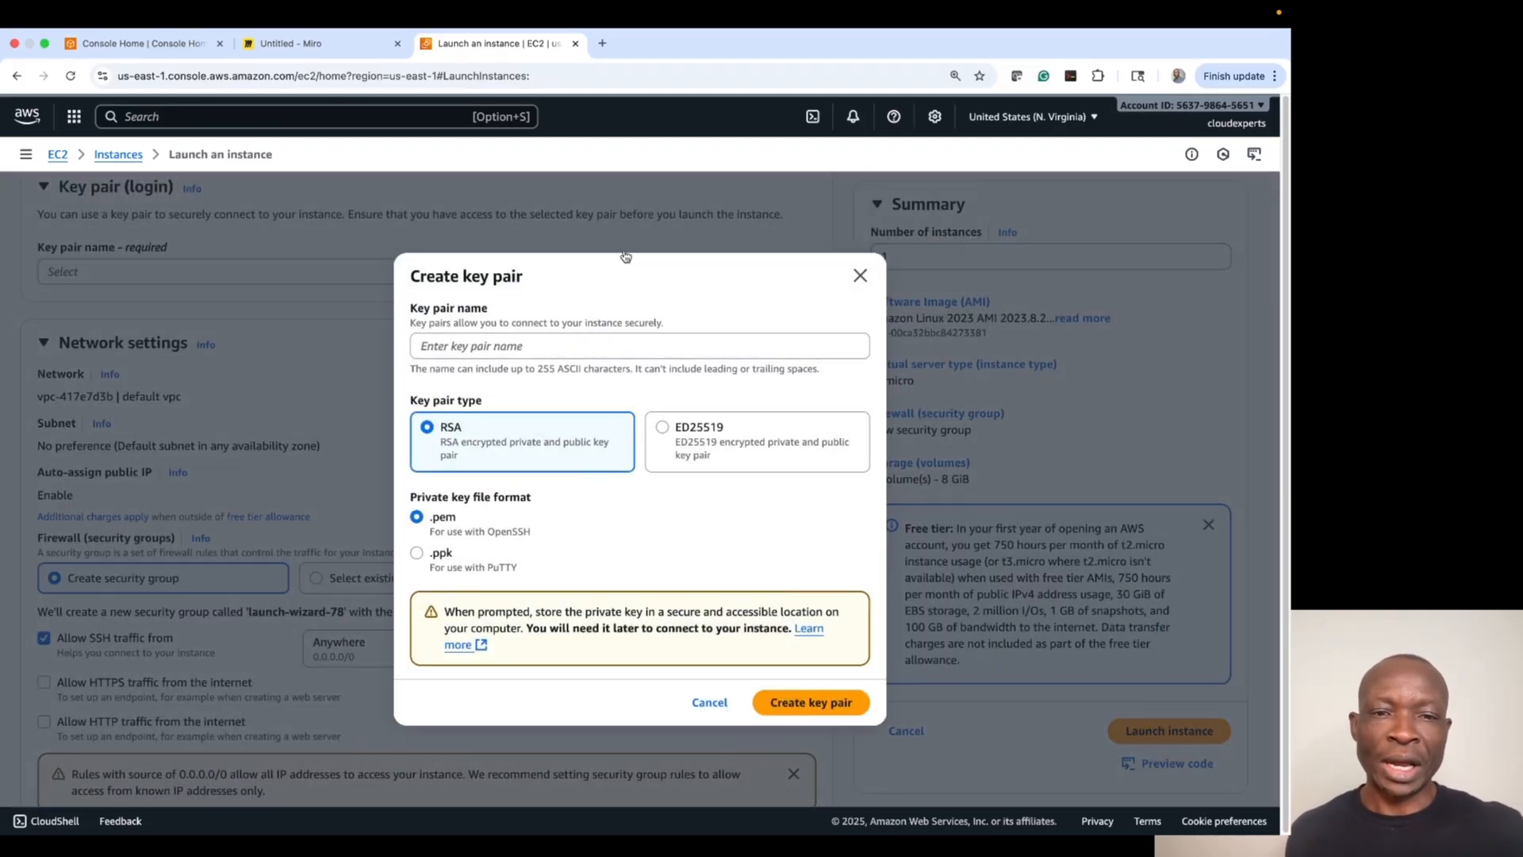
pyautogui.click(510, 341)
pyautogui.write('k')
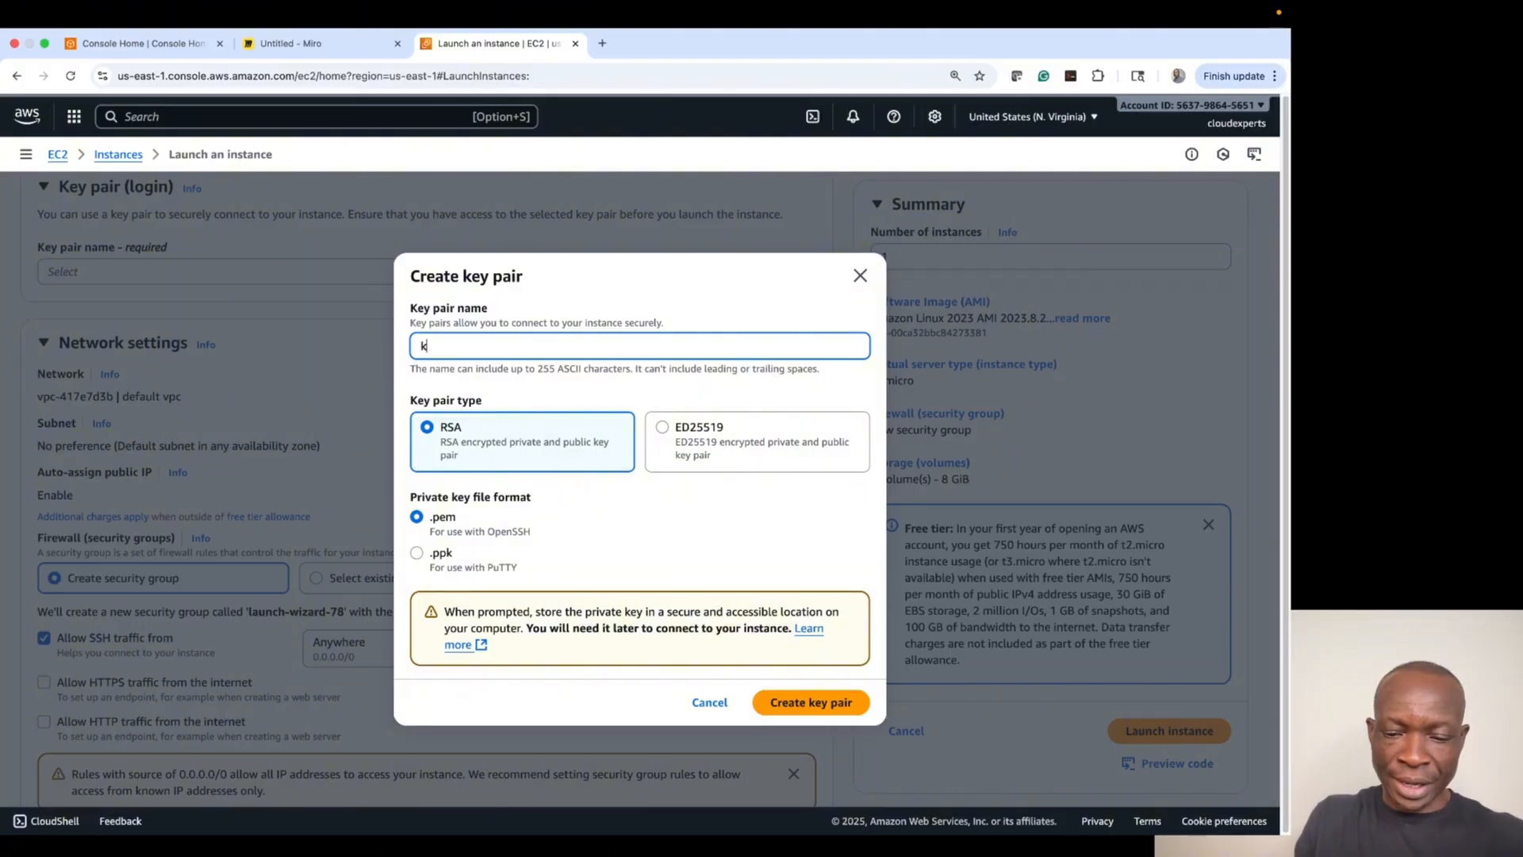
pyautogui.write('ey1-')
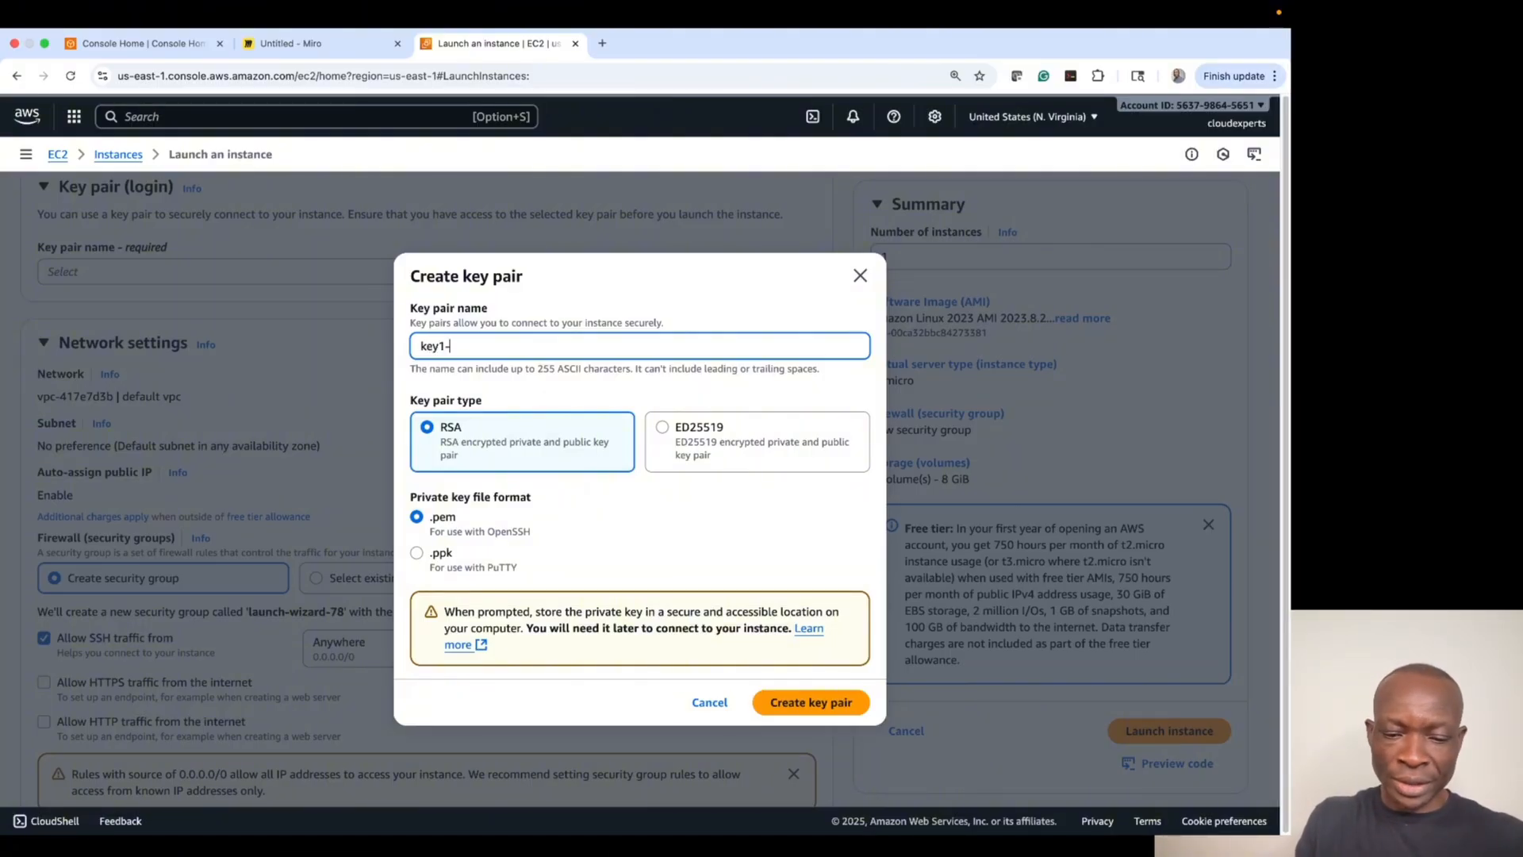
pyautogui.write('nv')
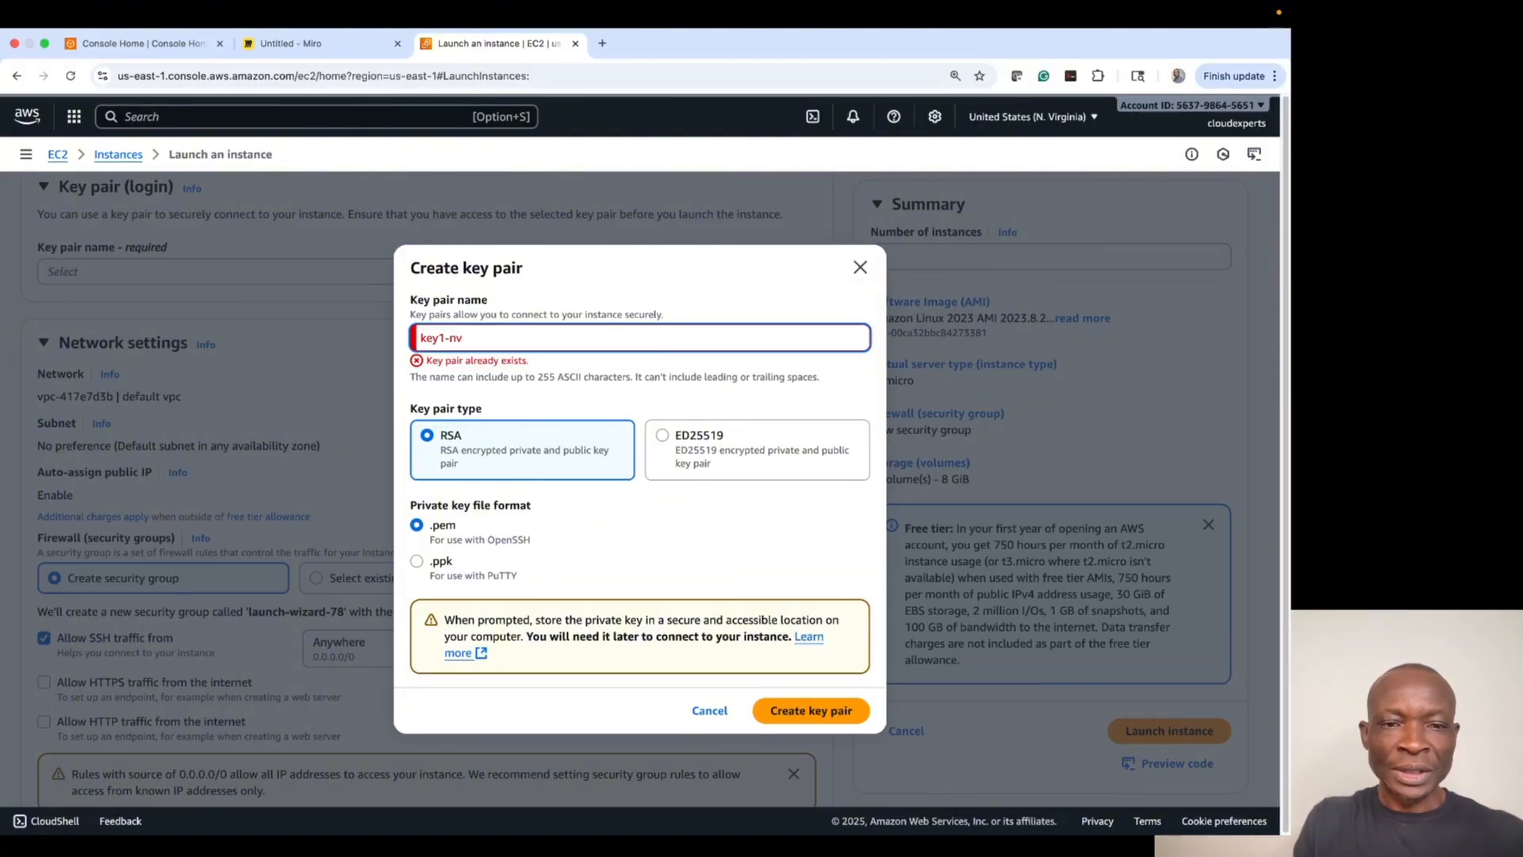
pyautogui.write('-')
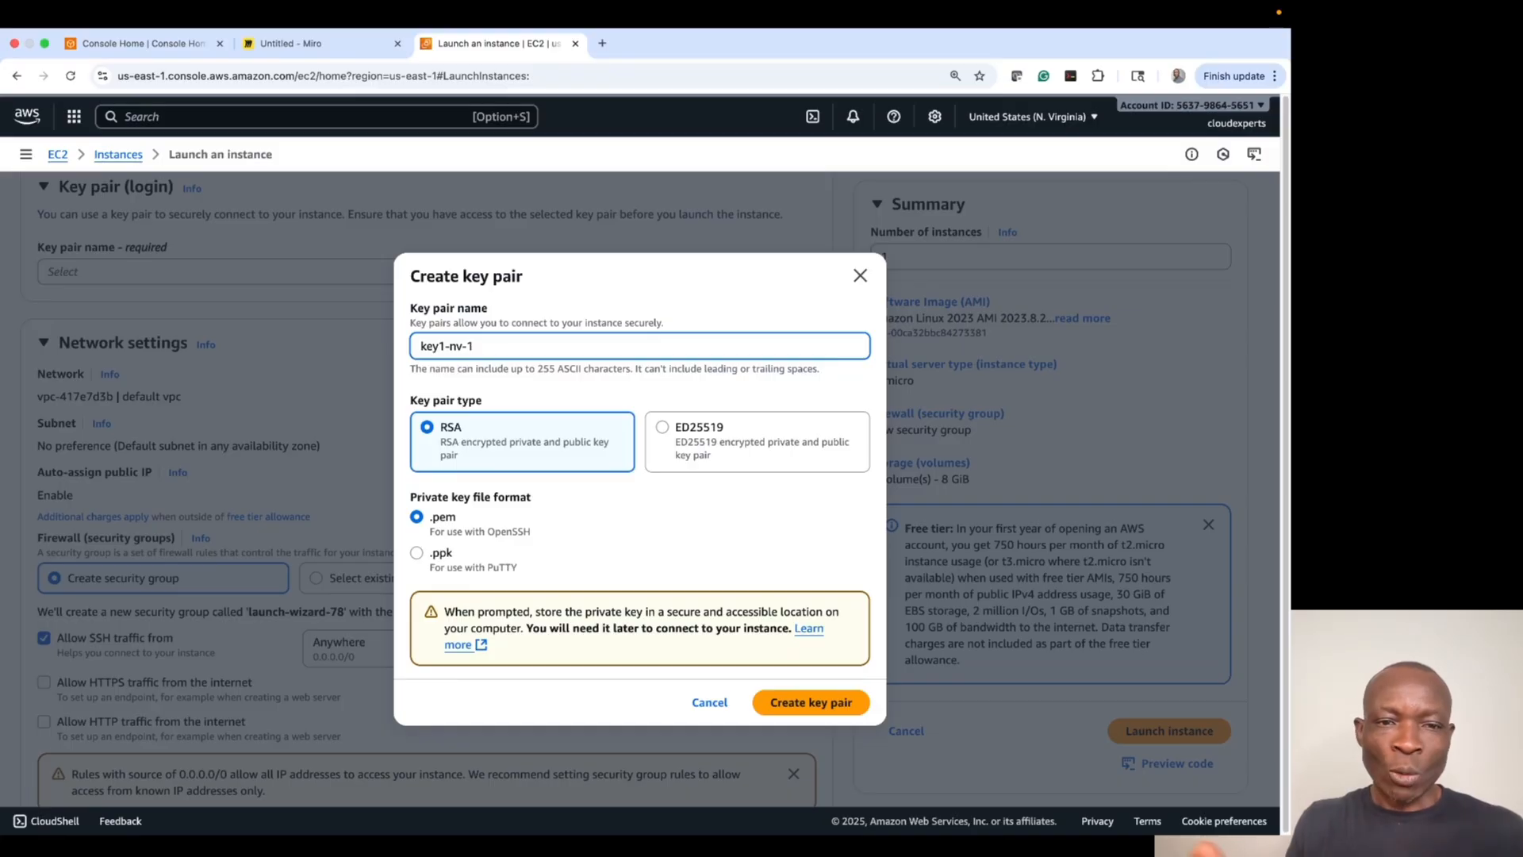
pyautogui.write('1')
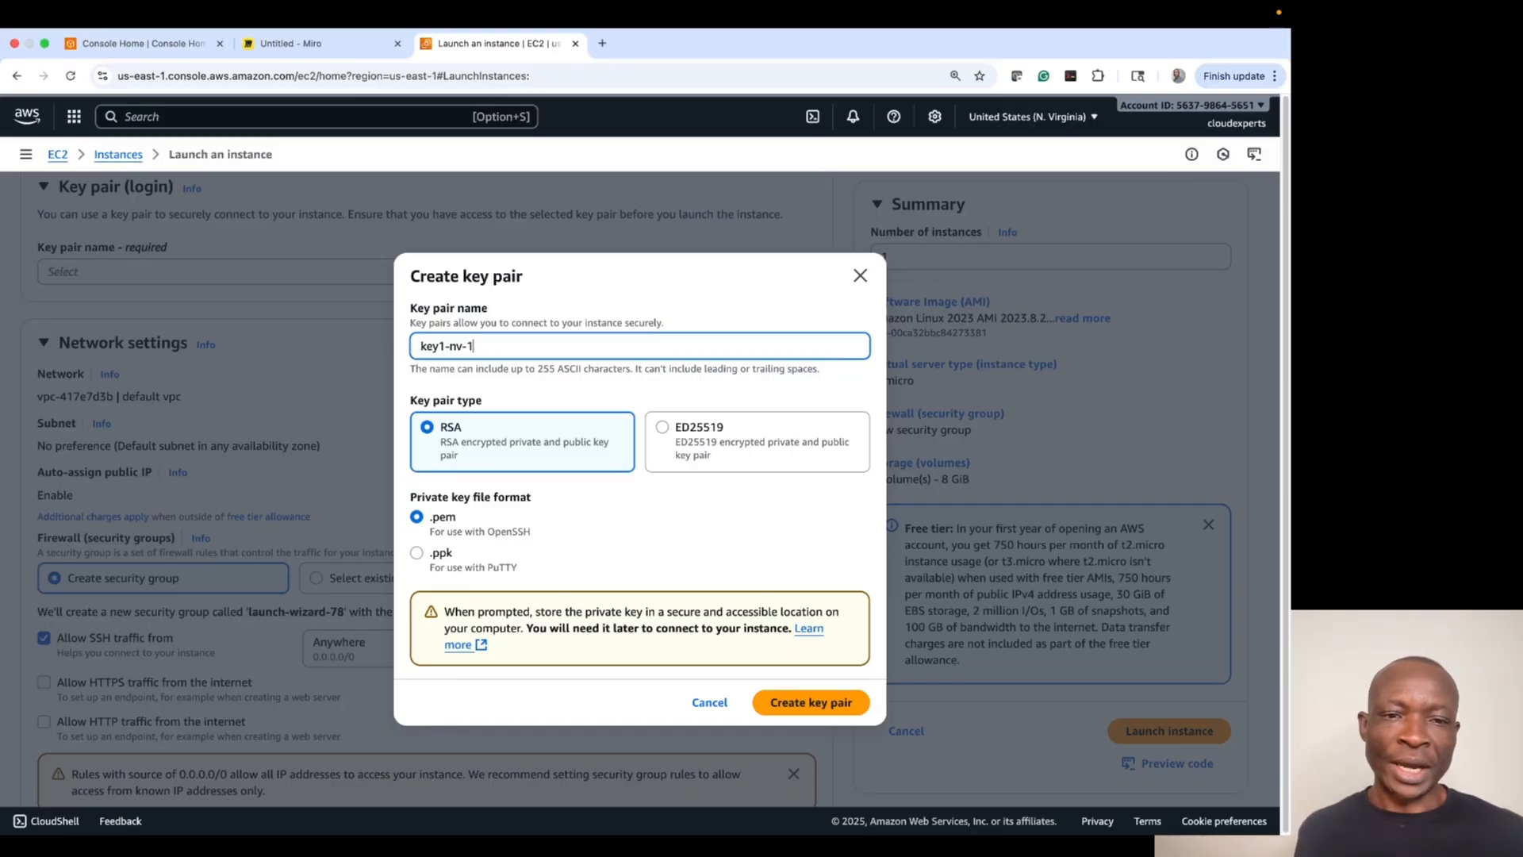
pyautogui.doubleClick(451, 346)
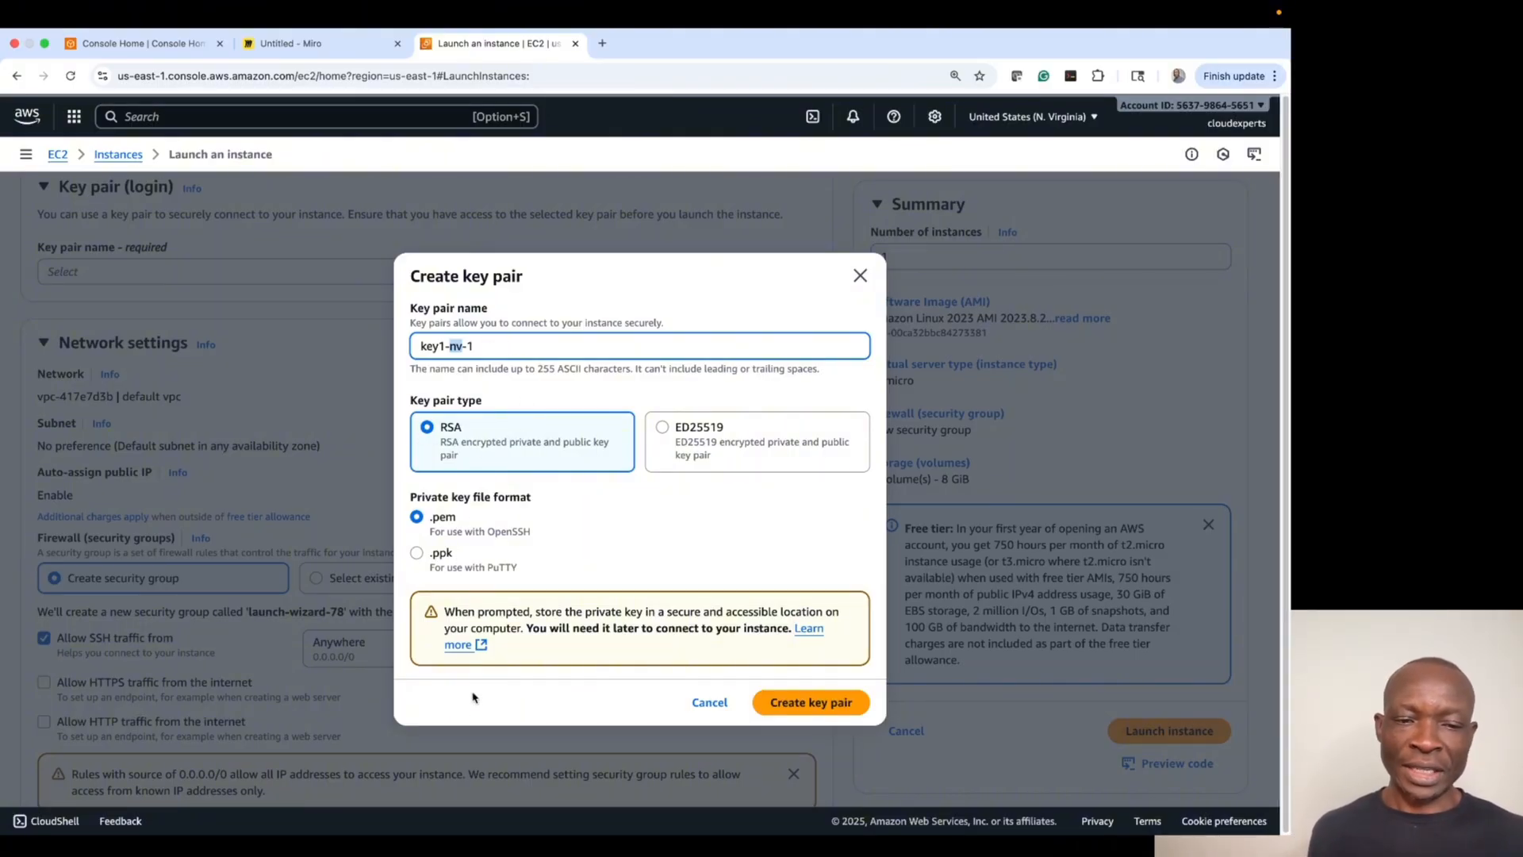
pyautogui.click(815, 709)
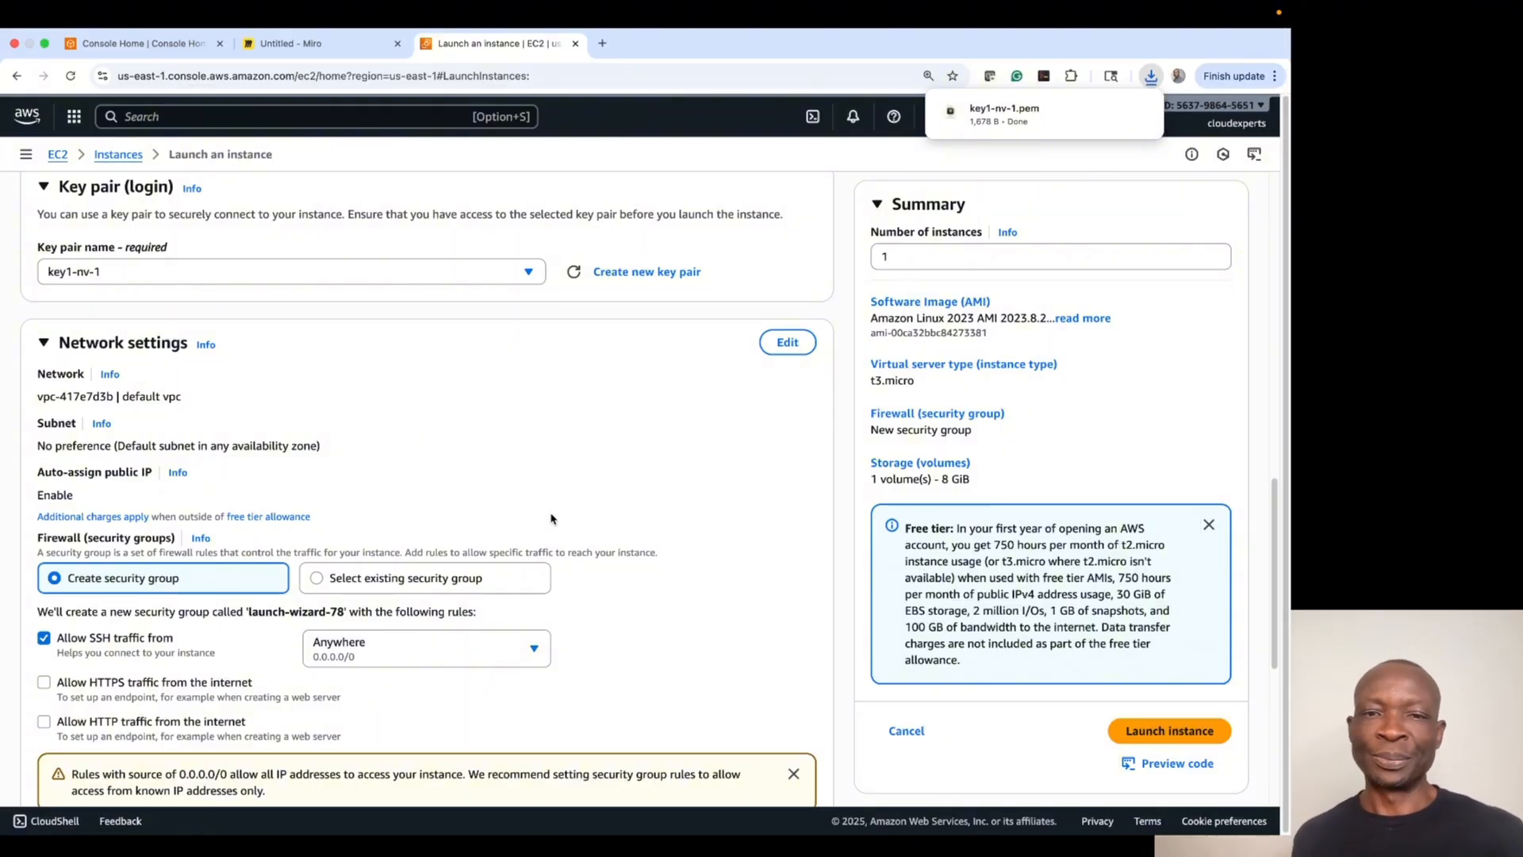
pyautogui.moveTo(994, 126)
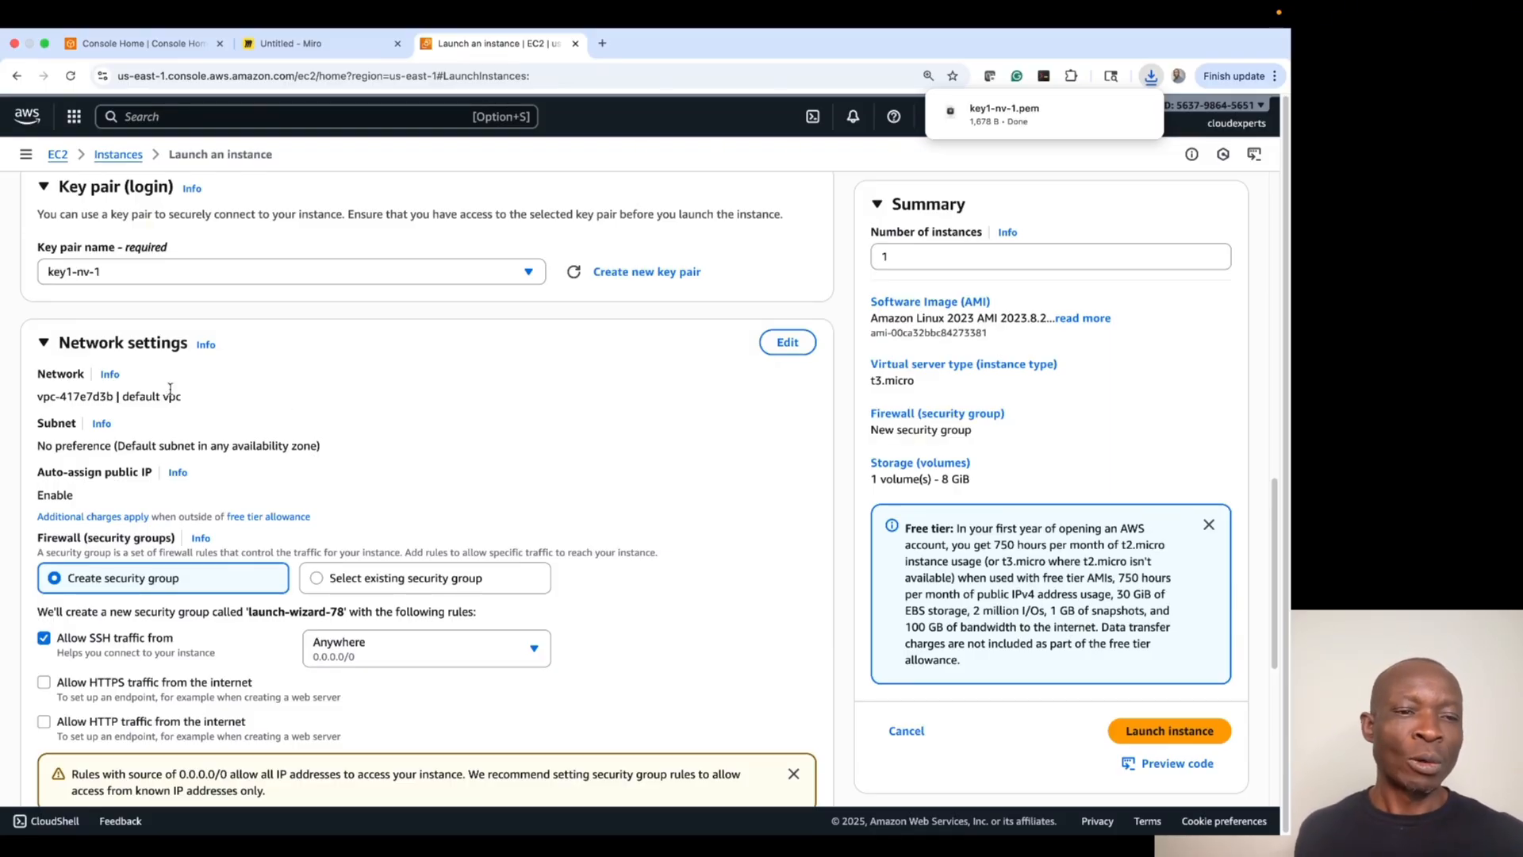
# Step: Examine the instance's network, security group and storage settings, and recheck its name, image, instance type and key pair
pyautogui.moveTo(124, 394); pyautogui.dragTo(184, 397)
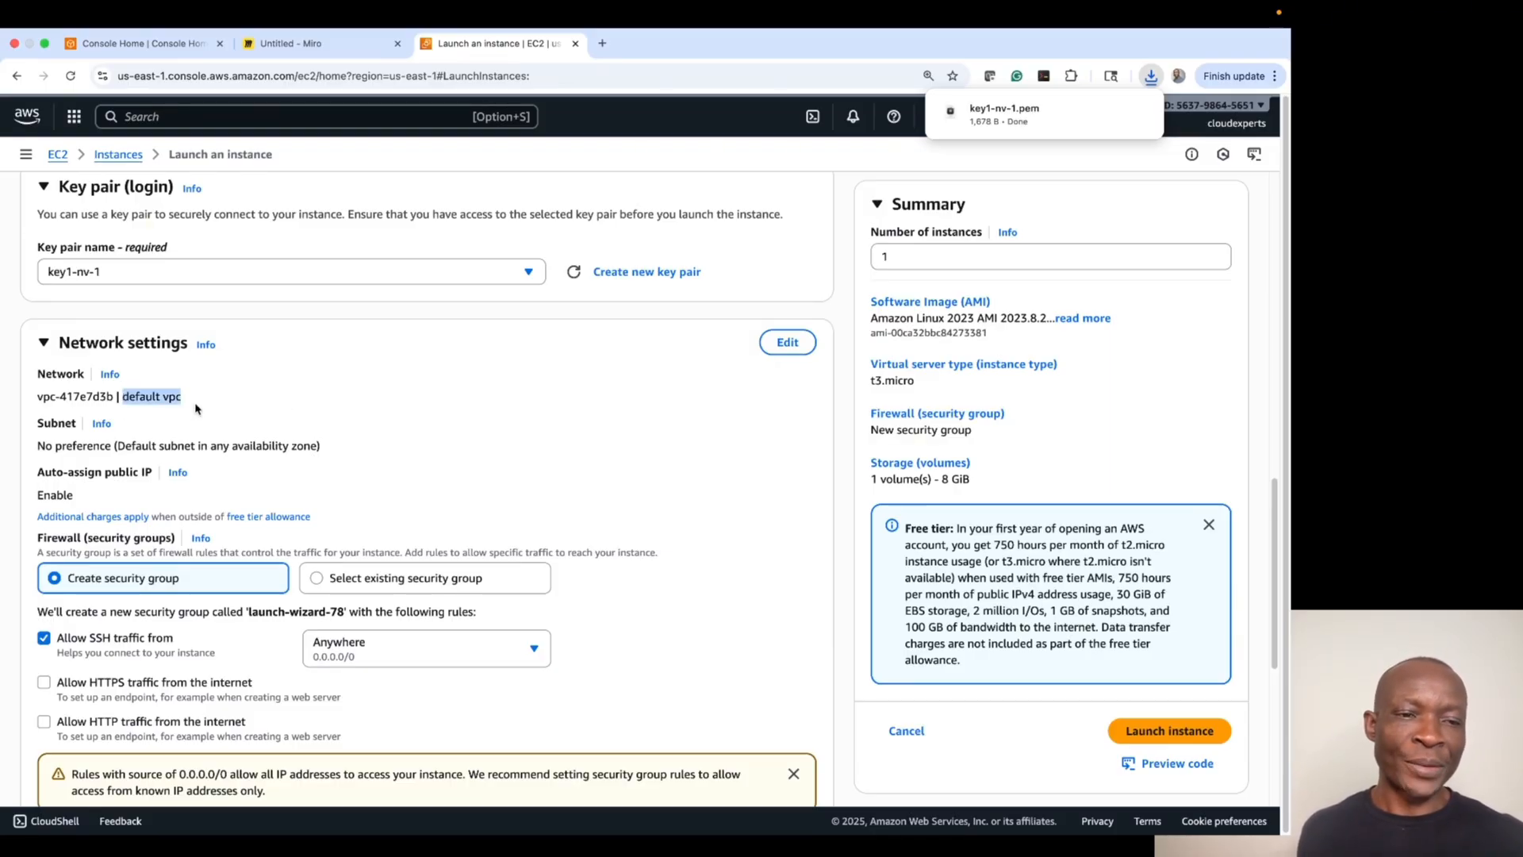
pyautogui.scroll(-2, 459, 398)
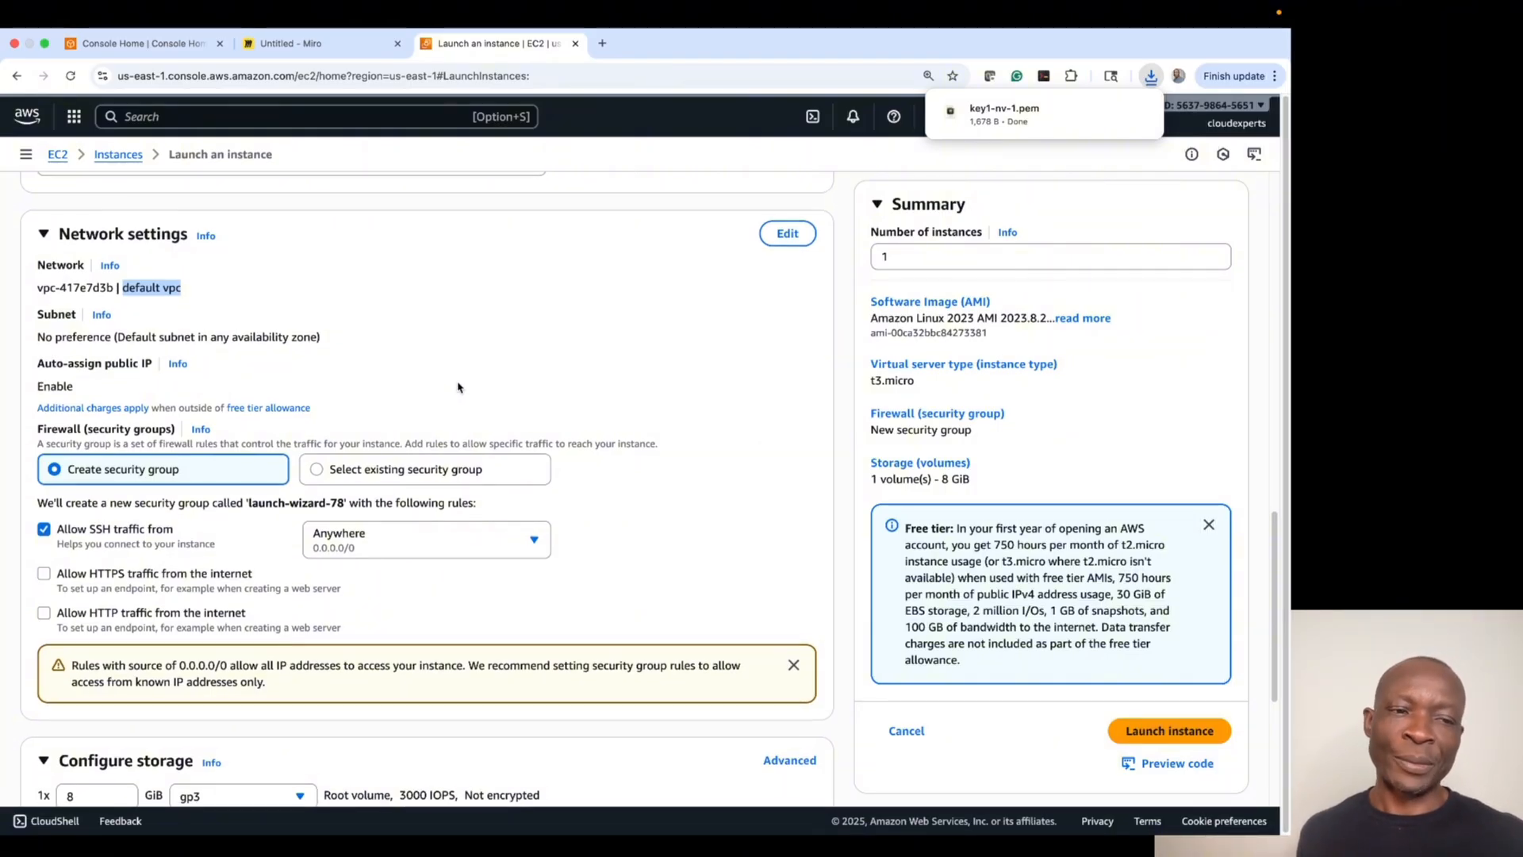
pyautogui.scroll(-5, 458, 387)
pyautogui.scroll(1, 284, 290)
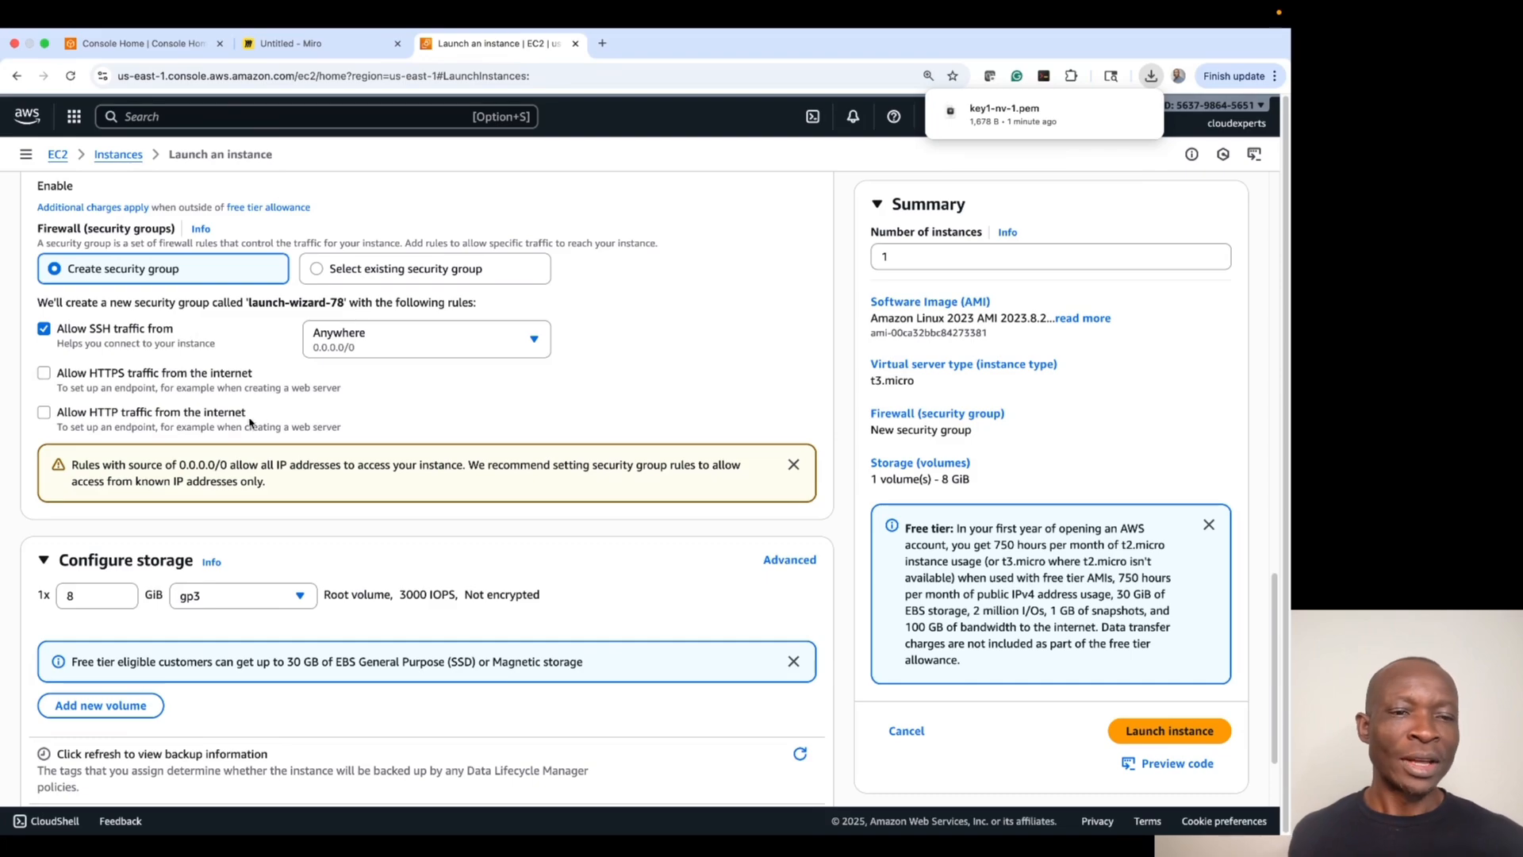
pyautogui.scroll(-1, 259, 391)
pyautogui.scroll(-5, 259, 391)
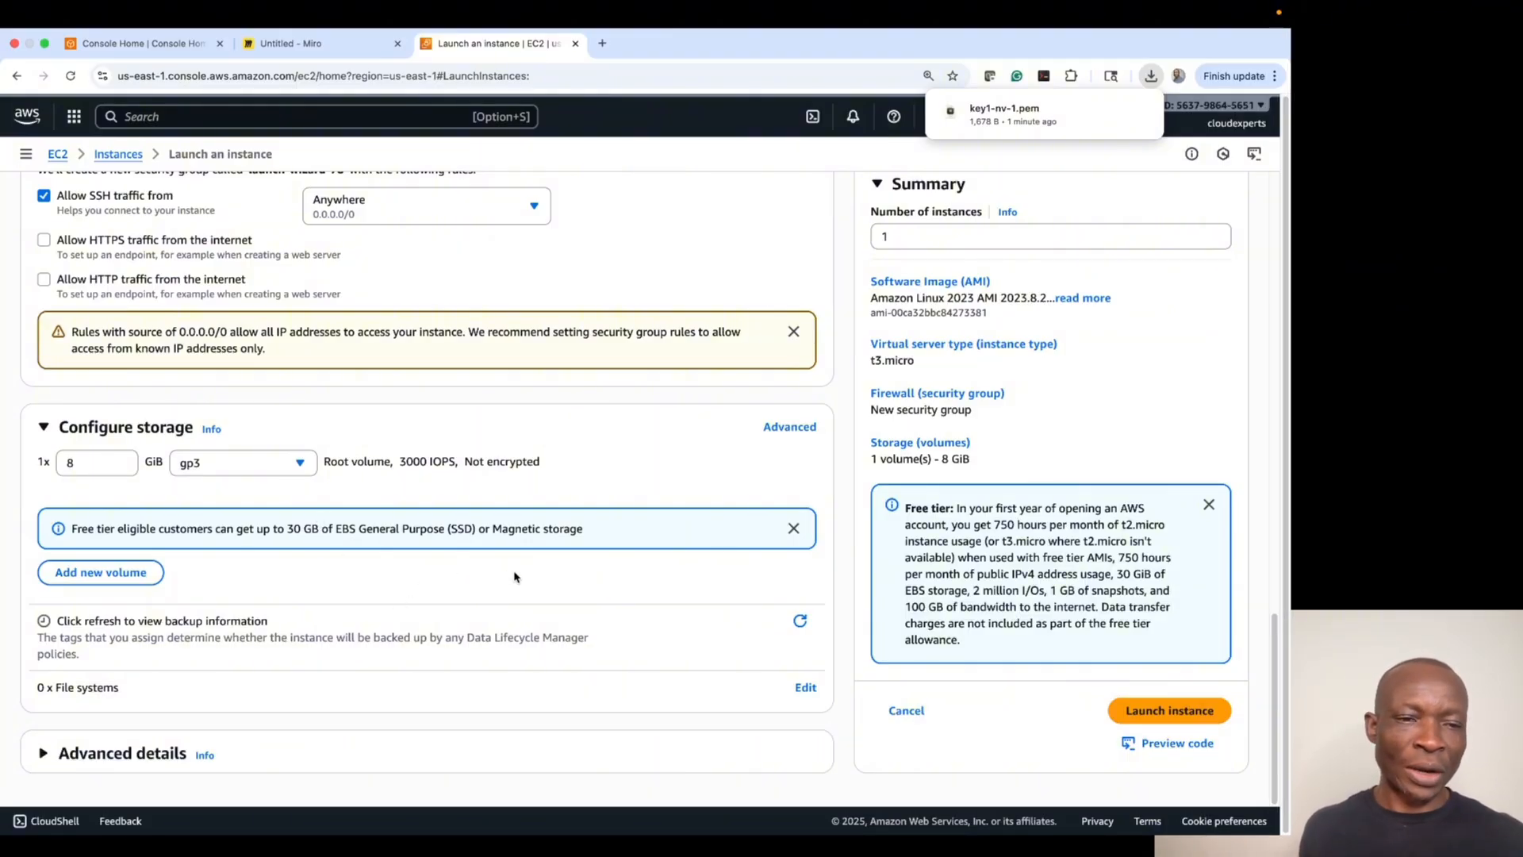
pyautogui.scroll(10, 515, 577)
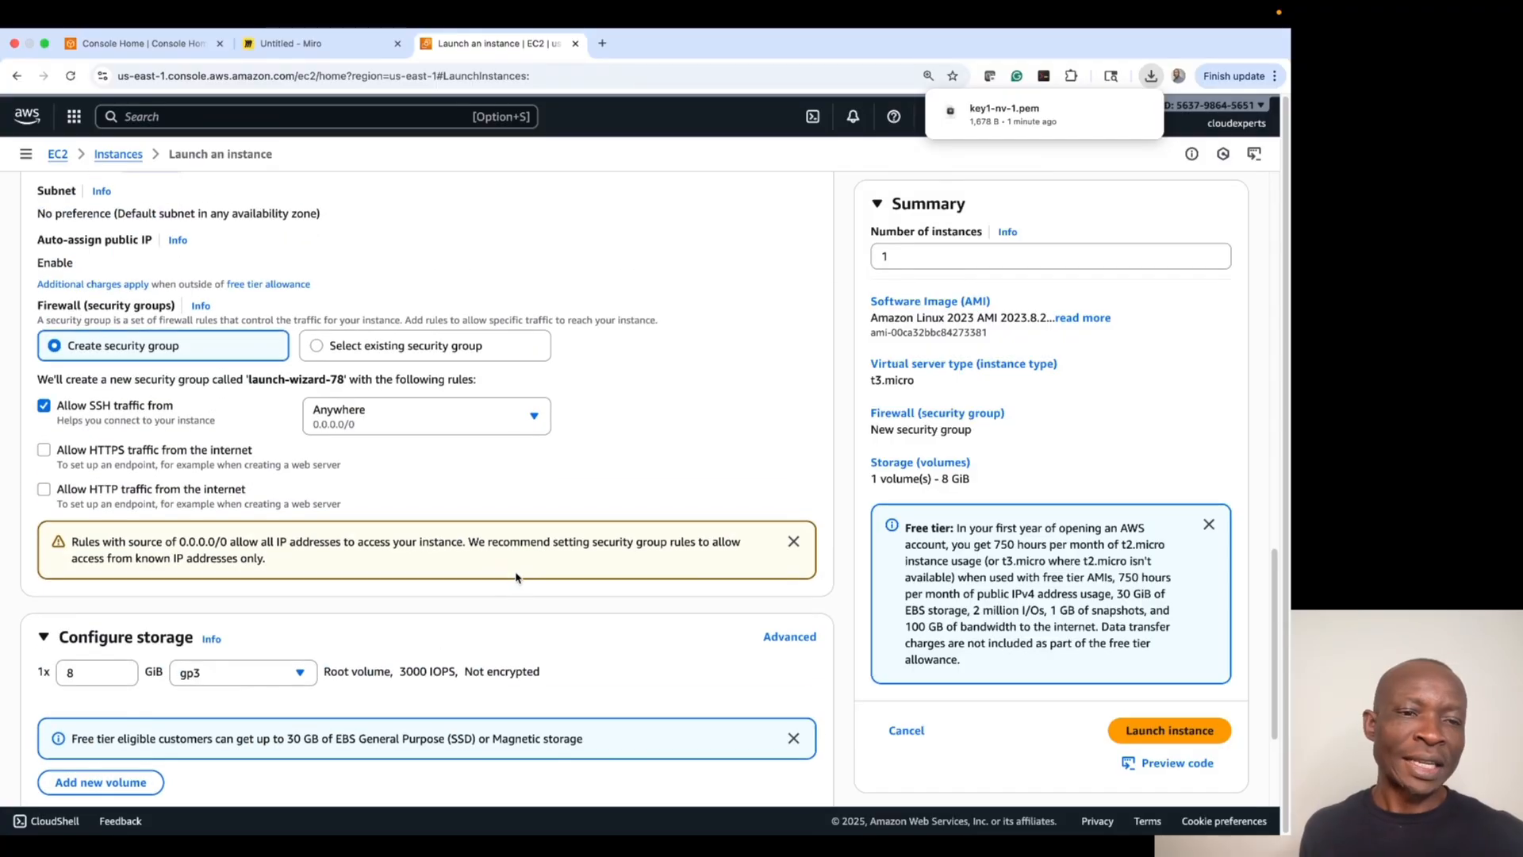
pyautogui.scroll(3, 520, 577)
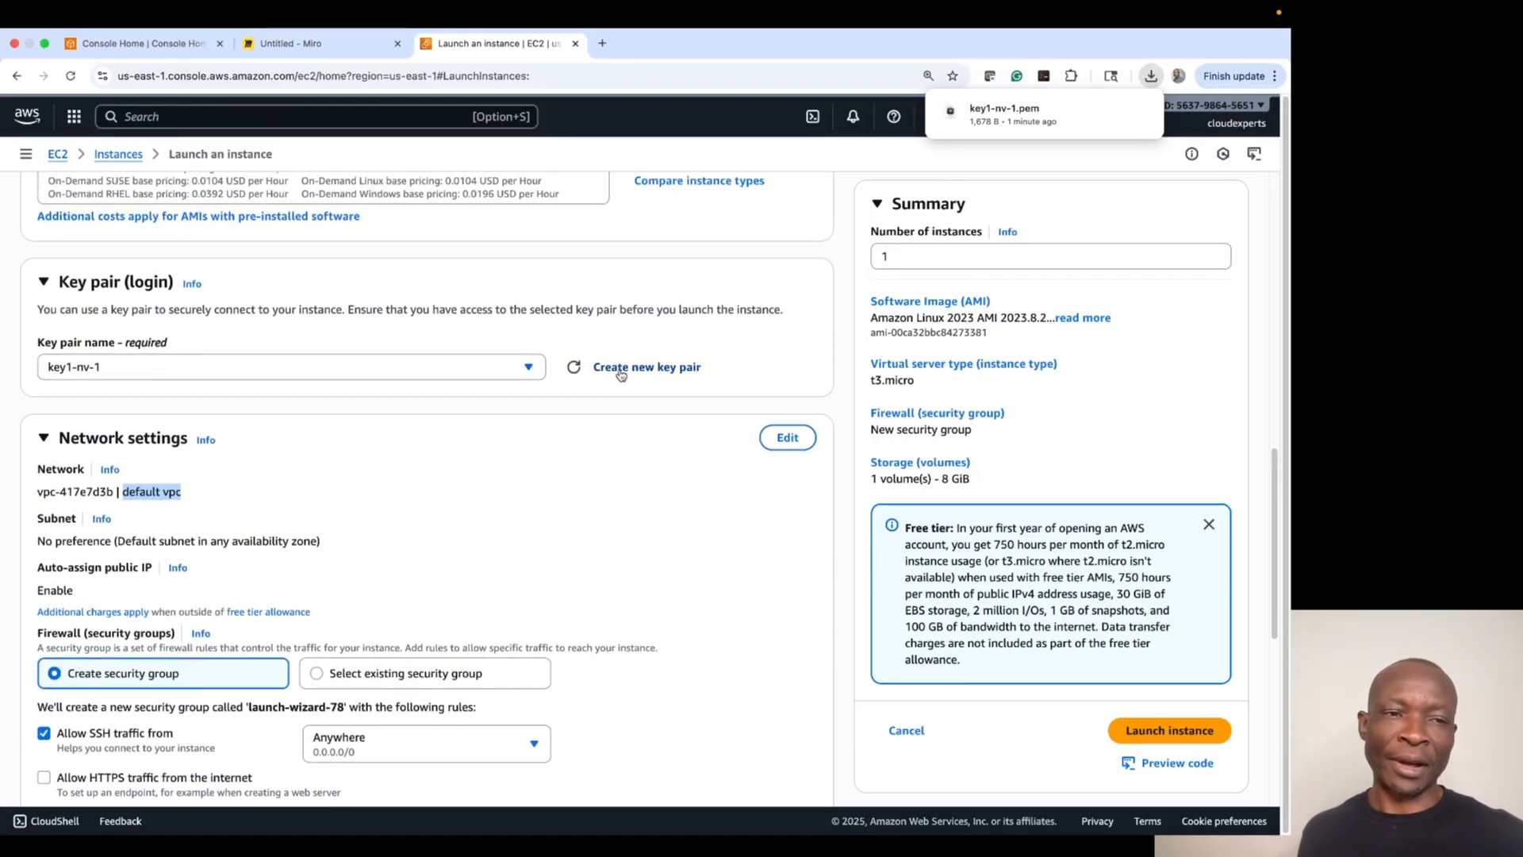
pyautogui.scroll(15, 548, 278)
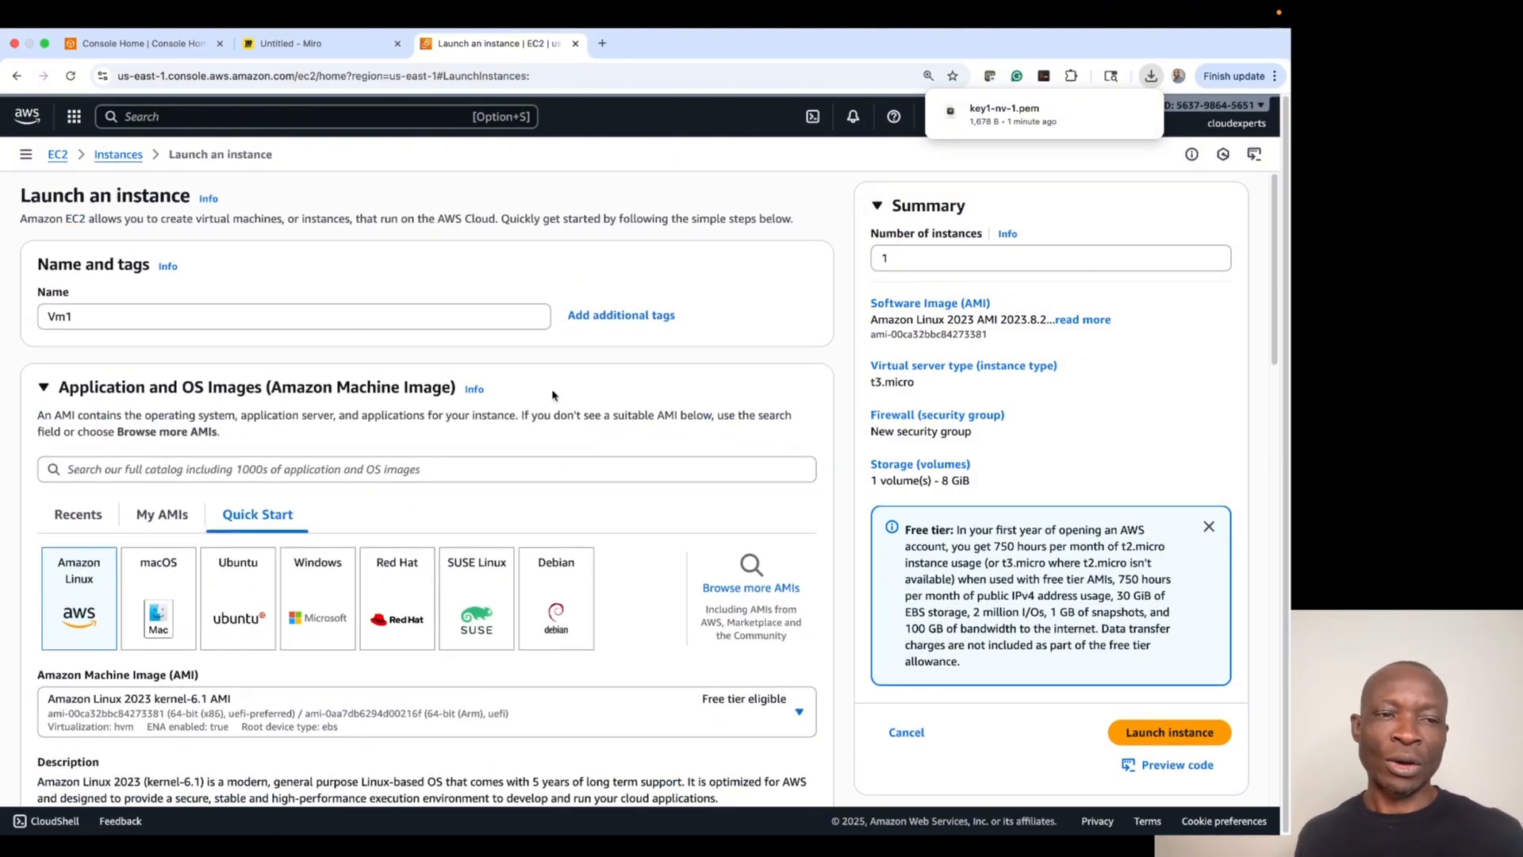
pyautogui.scroll(-10, 653, 464)
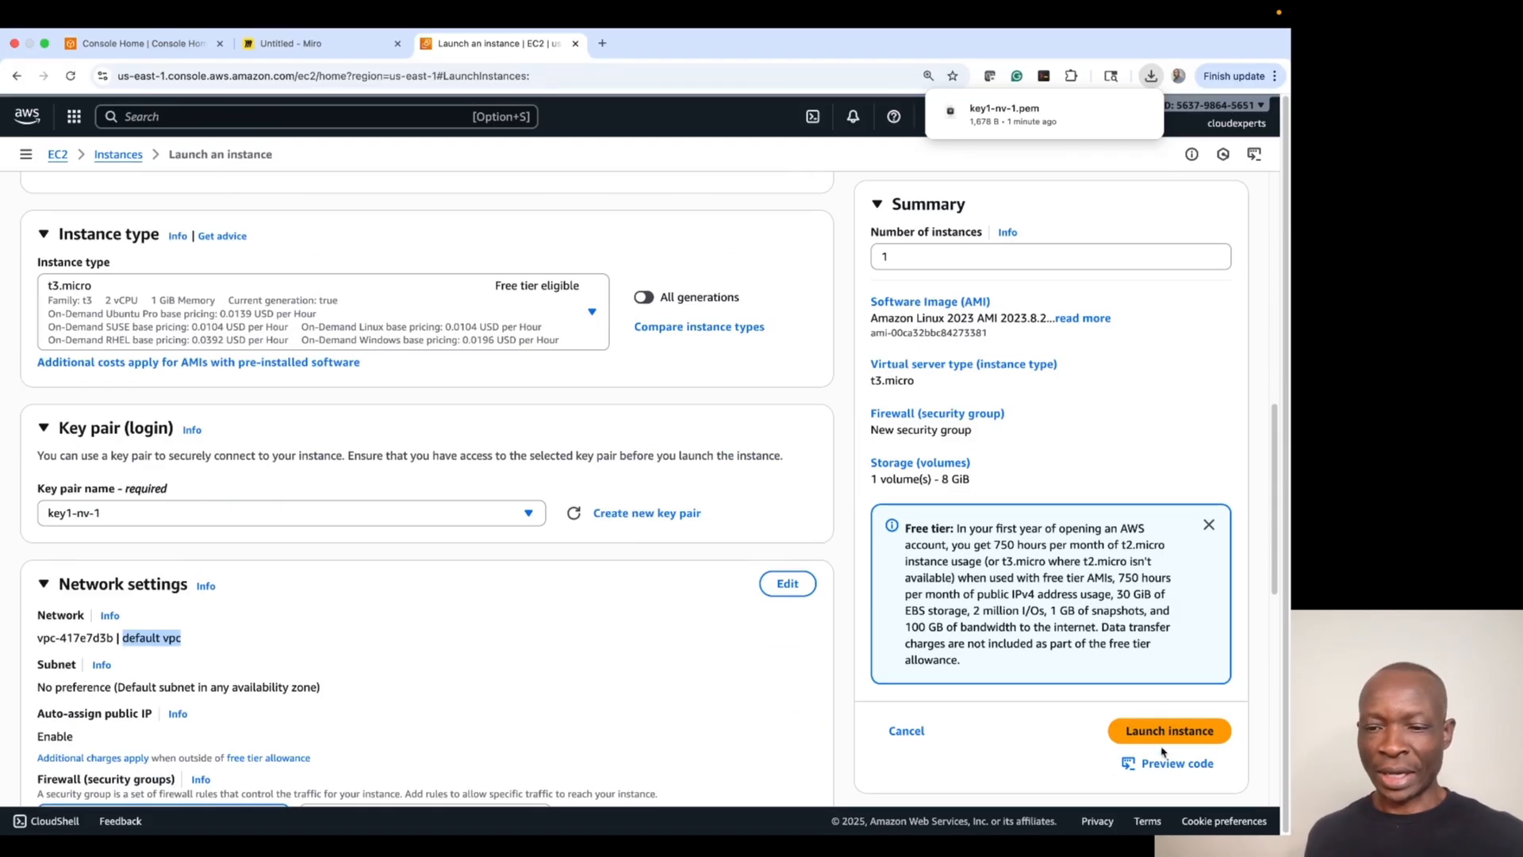
# Step: Launch the instance and select Vm1 in the instances list to check its status
pyautogui.click(1164, 736)
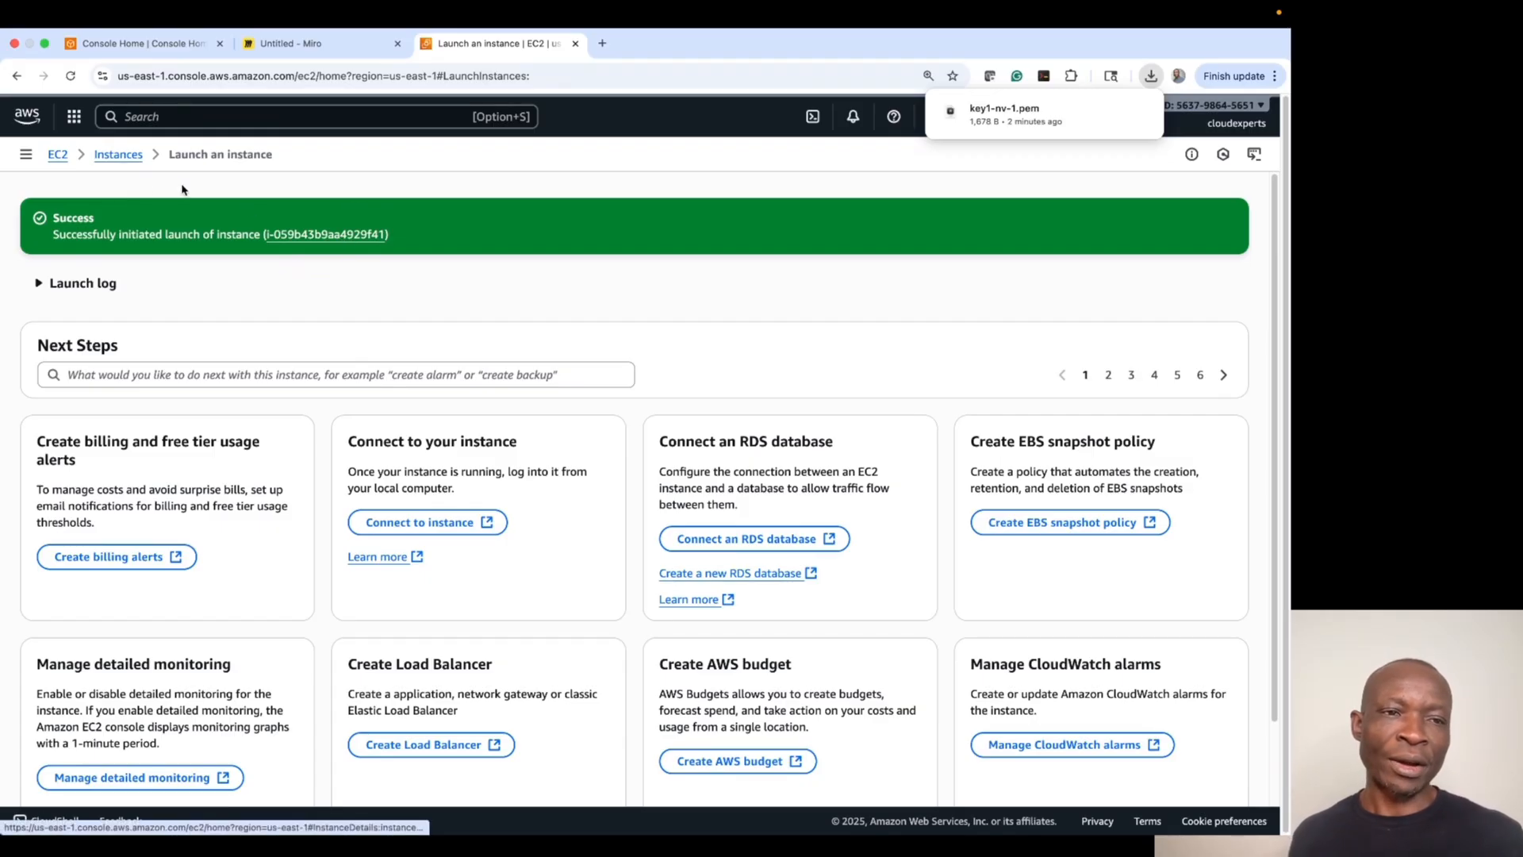
pyautogui.click(118, 154)
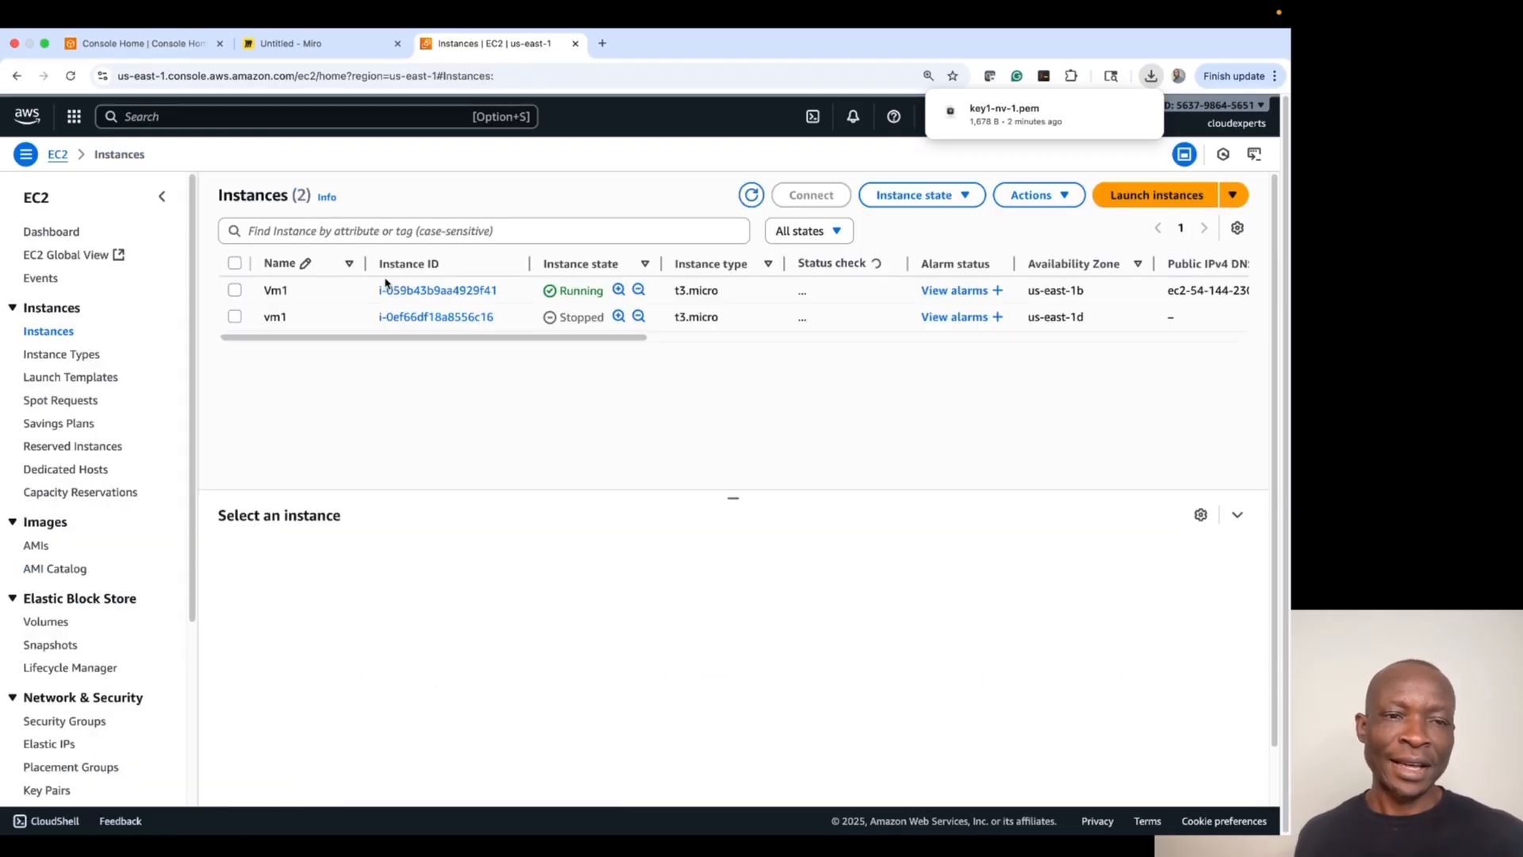
pyautogui.click(235, 290)
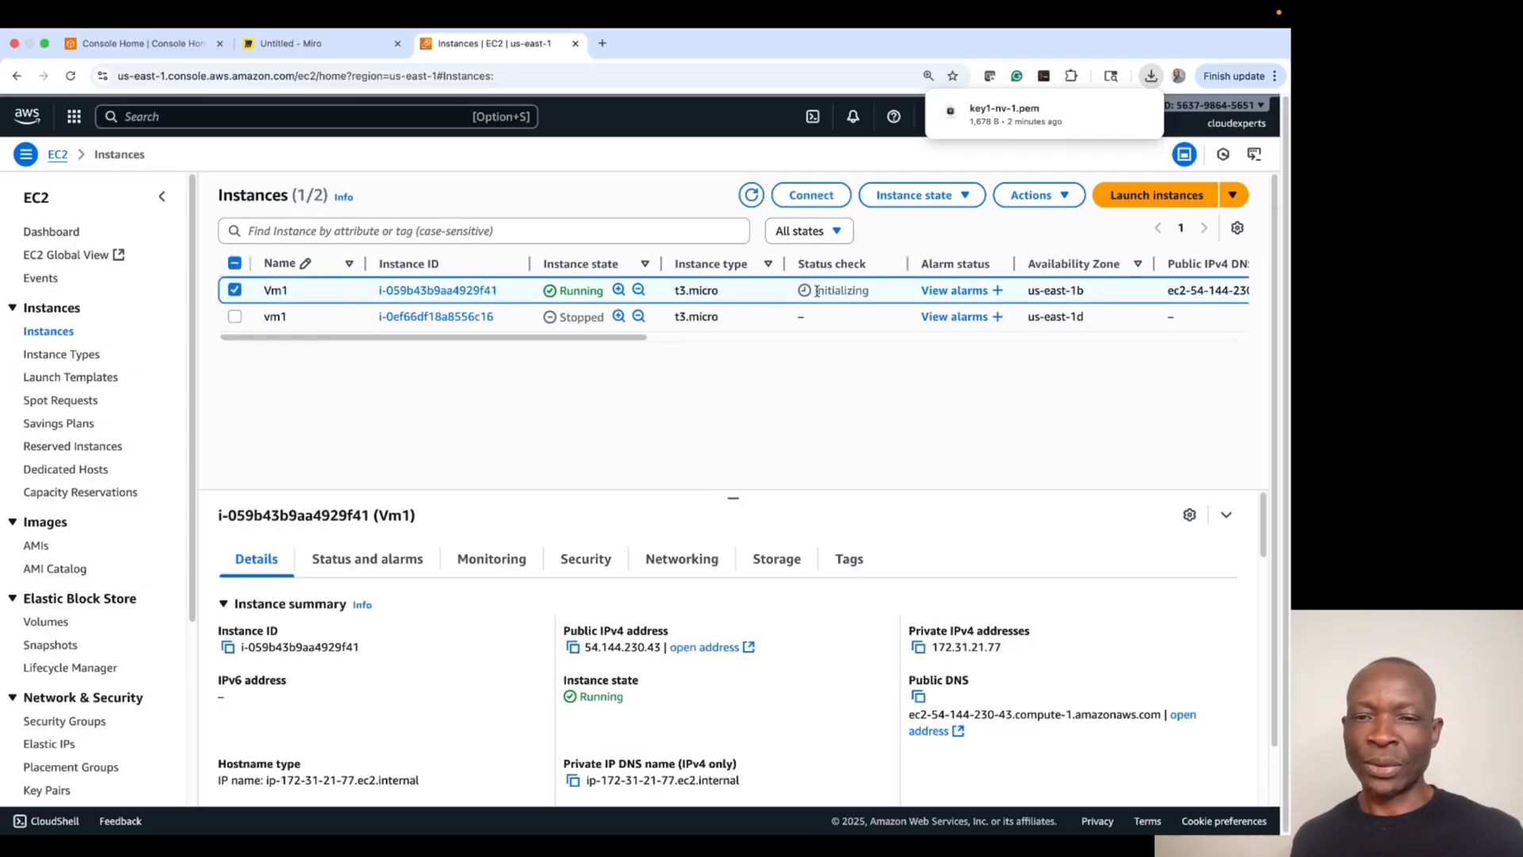
pyautogui.moveTo(795, 293); pyautogui.dragTo(885, 295)
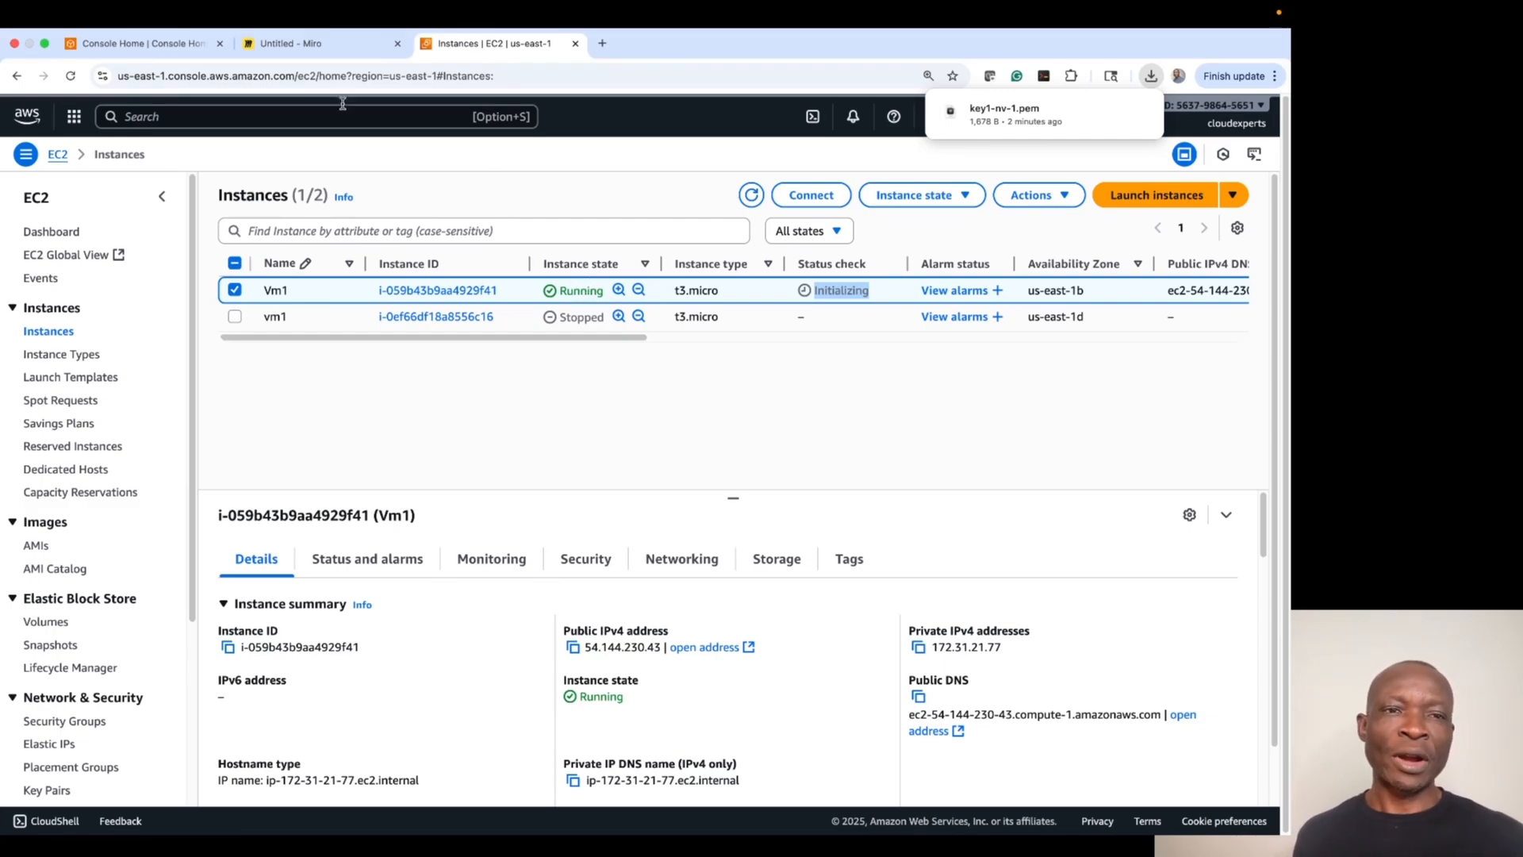
# Step: Switch to the Miro board to review the outlined steps, and return to the EC2 instances list
pyautogui.click(339, 38)
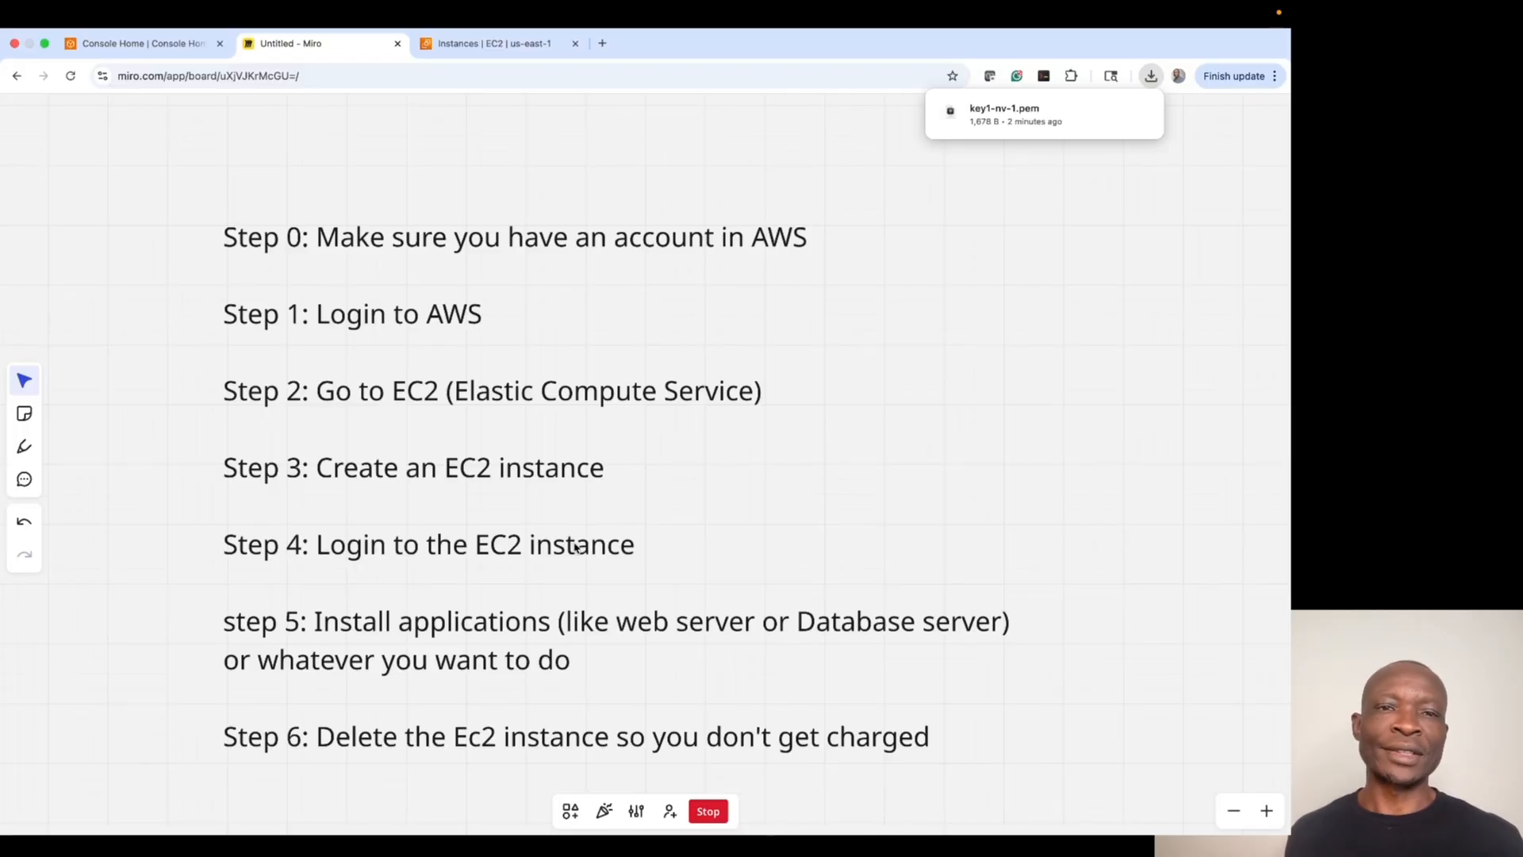
pyautogui.click(509, 46)
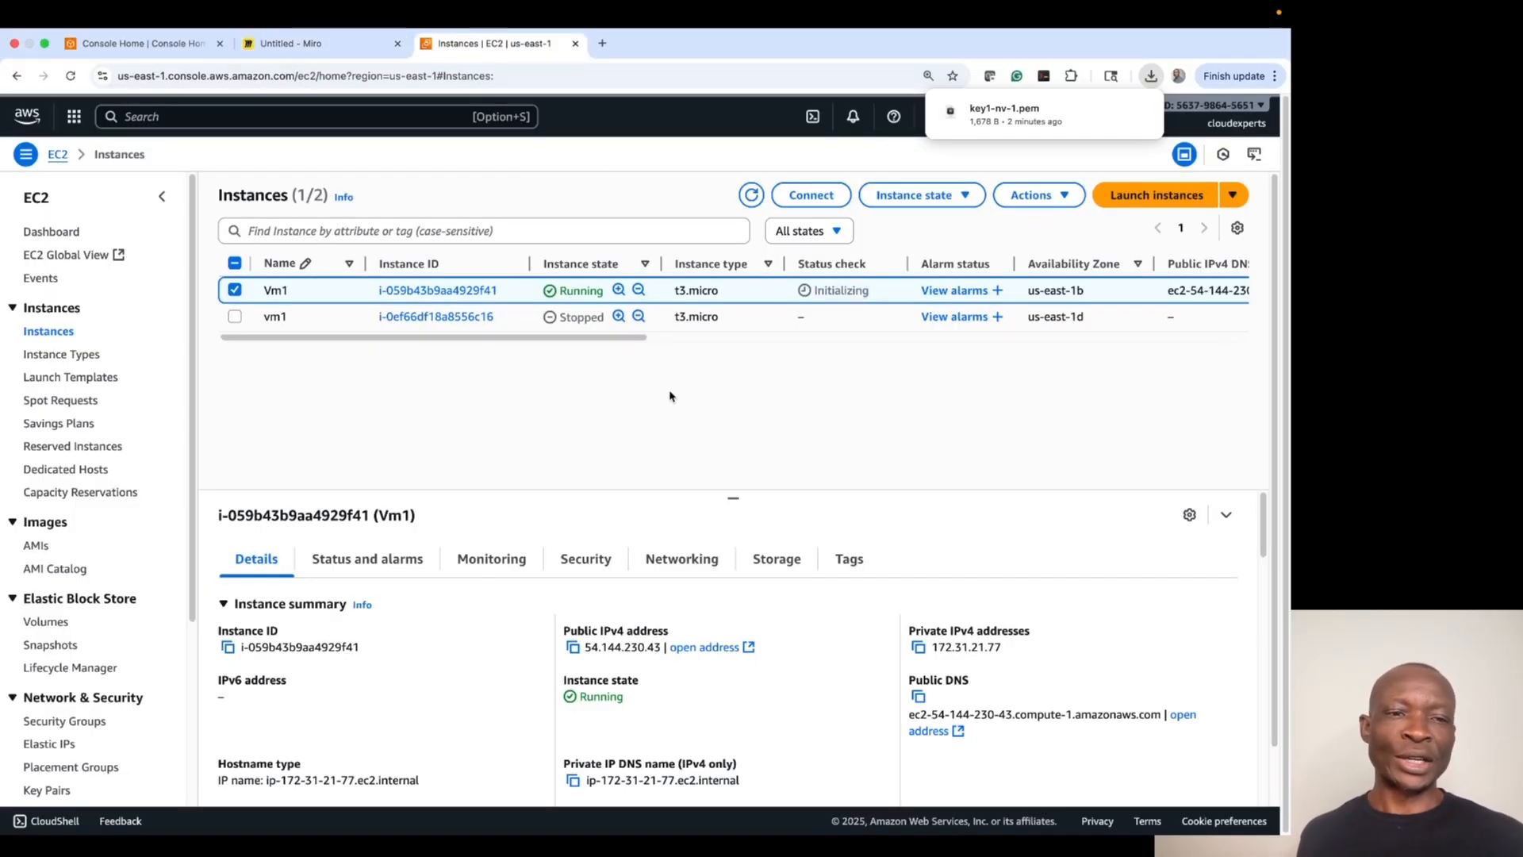
# Step: Connect to Vm1 through EC2 Instance Connect using its public IP and username ec2-user, and list the home directory with ls
pyautogui.click(235, 291)
pyautogui.click(235, 291)
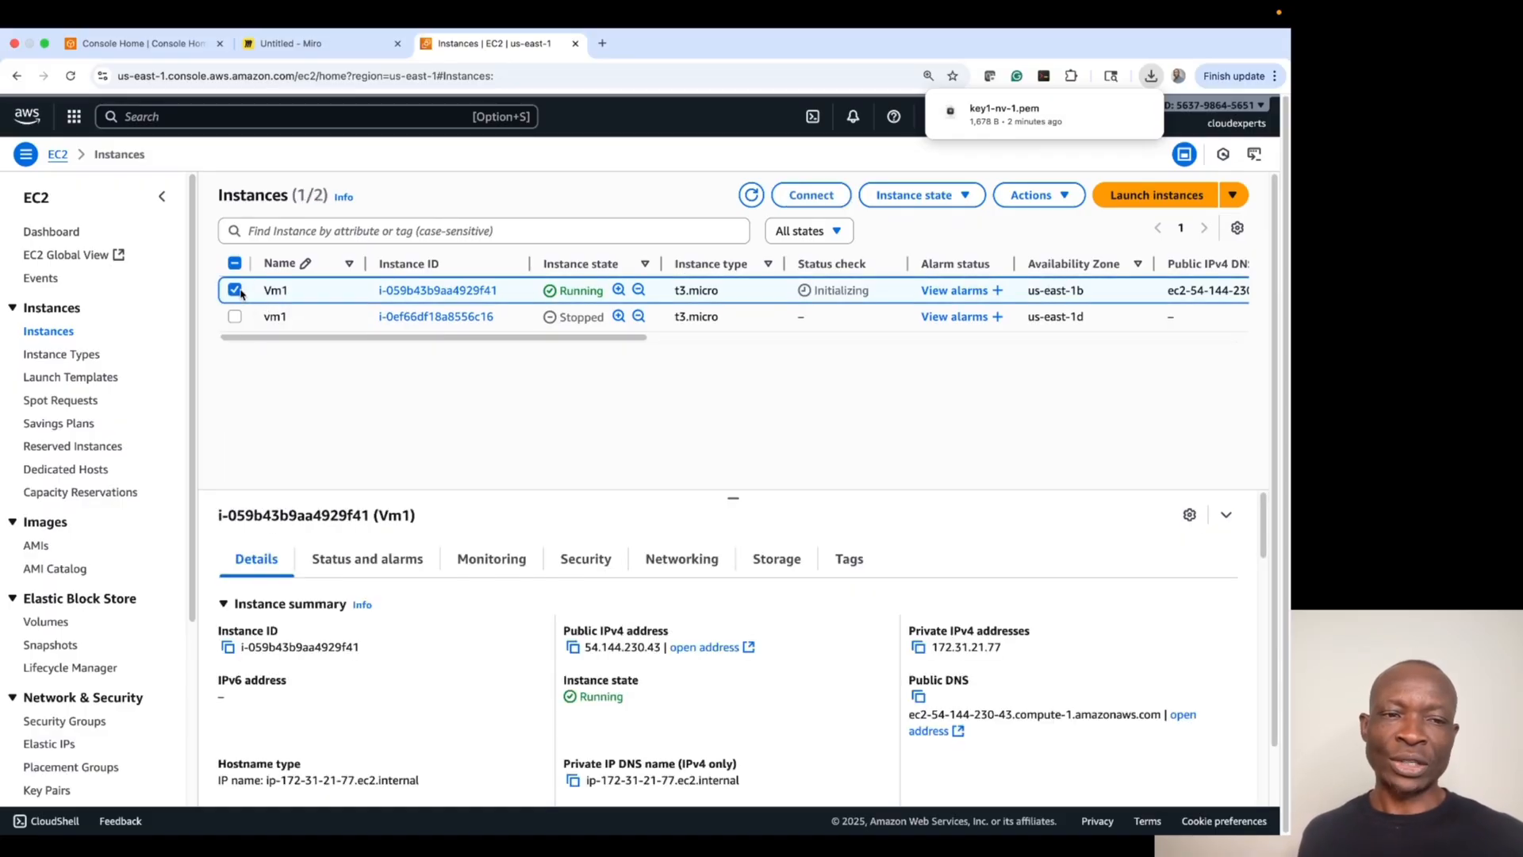
pyautogui.click(809, 194)
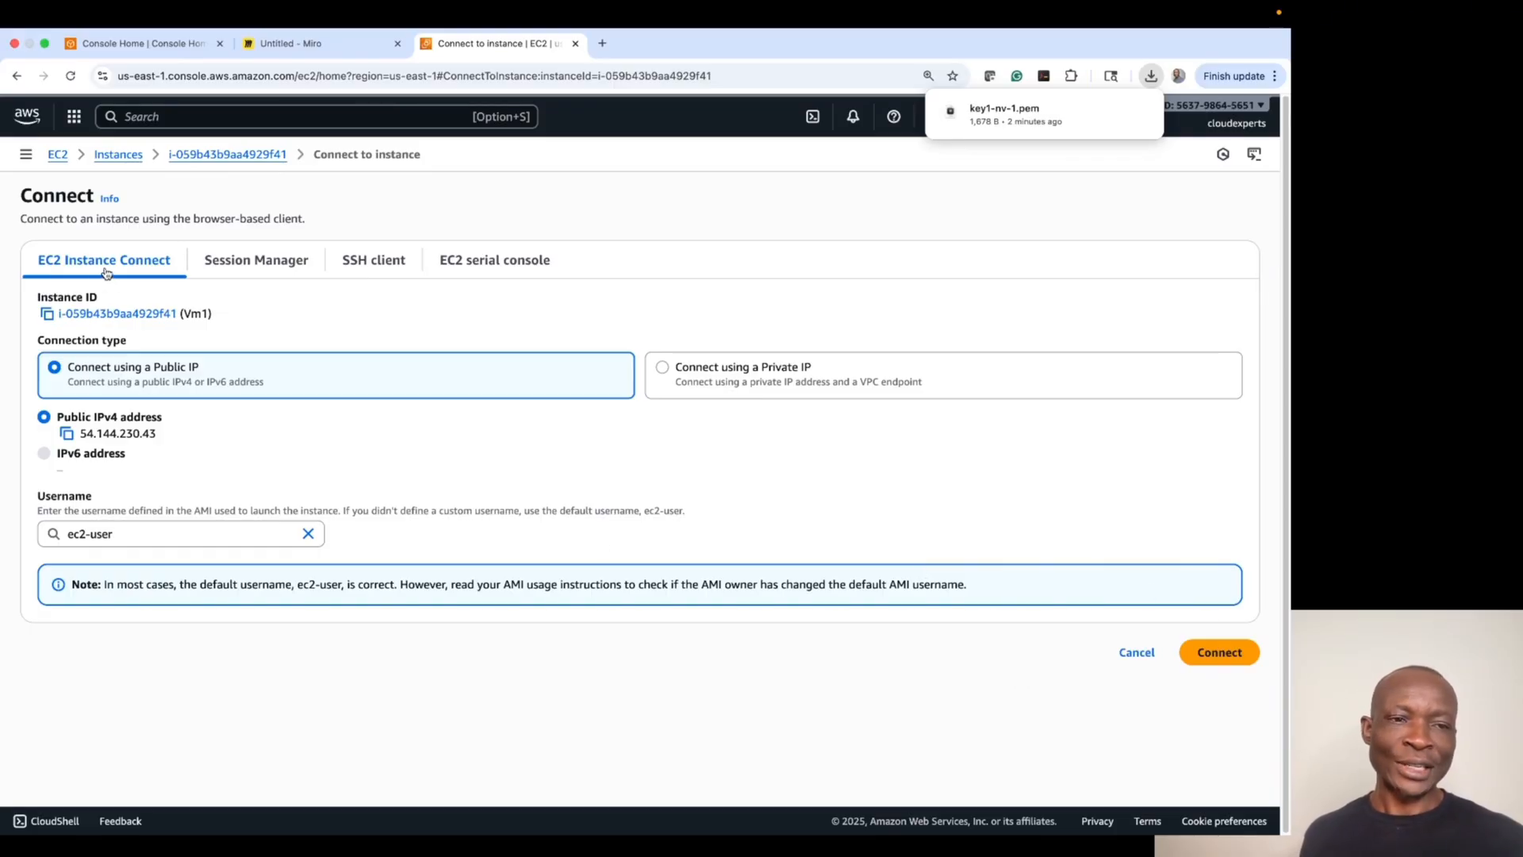
pyautogui.click(1219, 652)
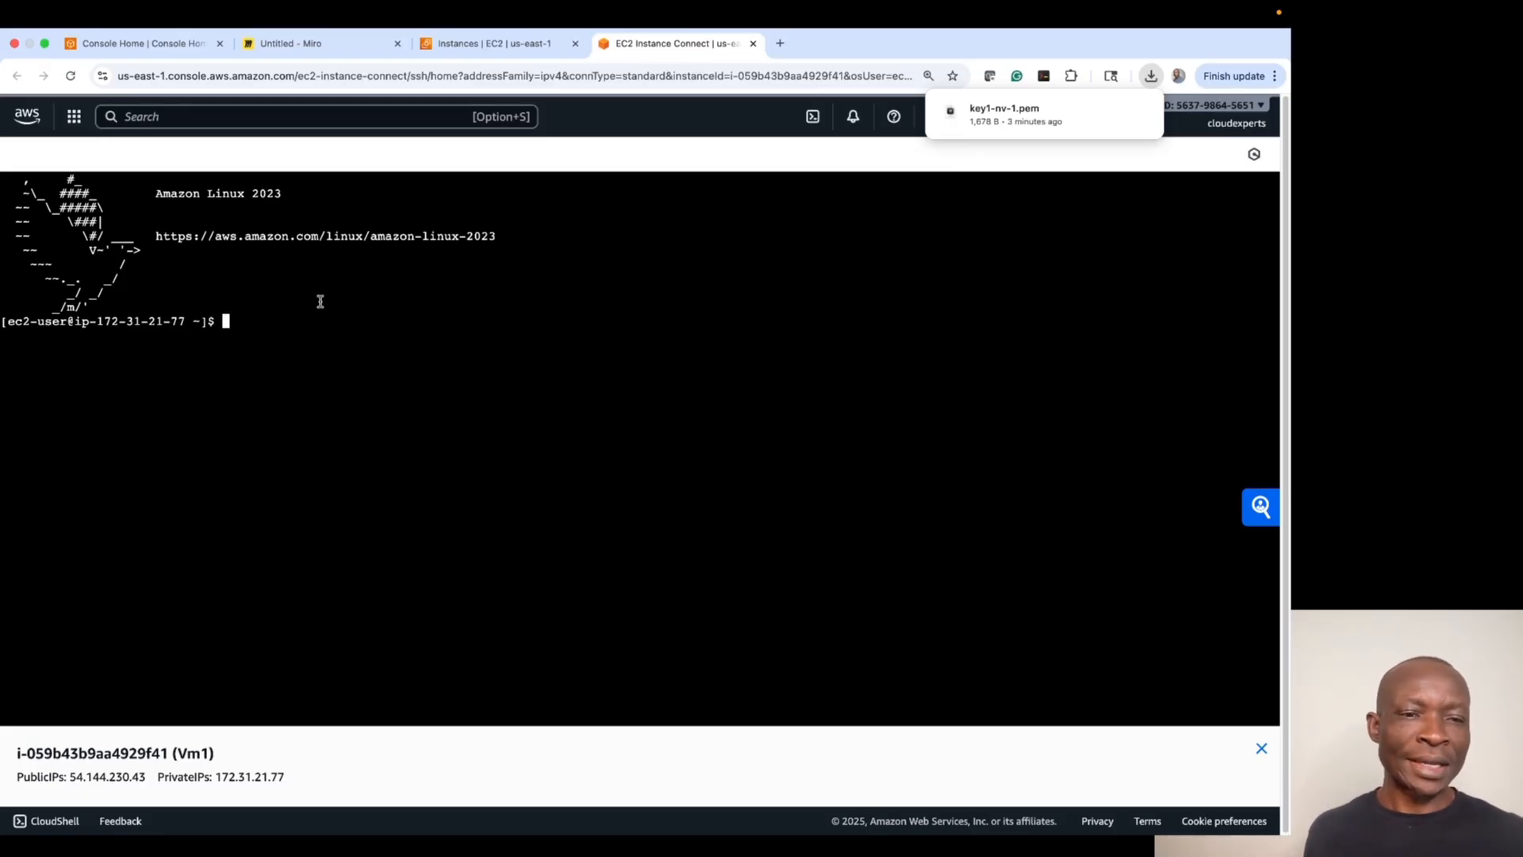
pyautogui.write('ls')
pyautogui.press('Return')
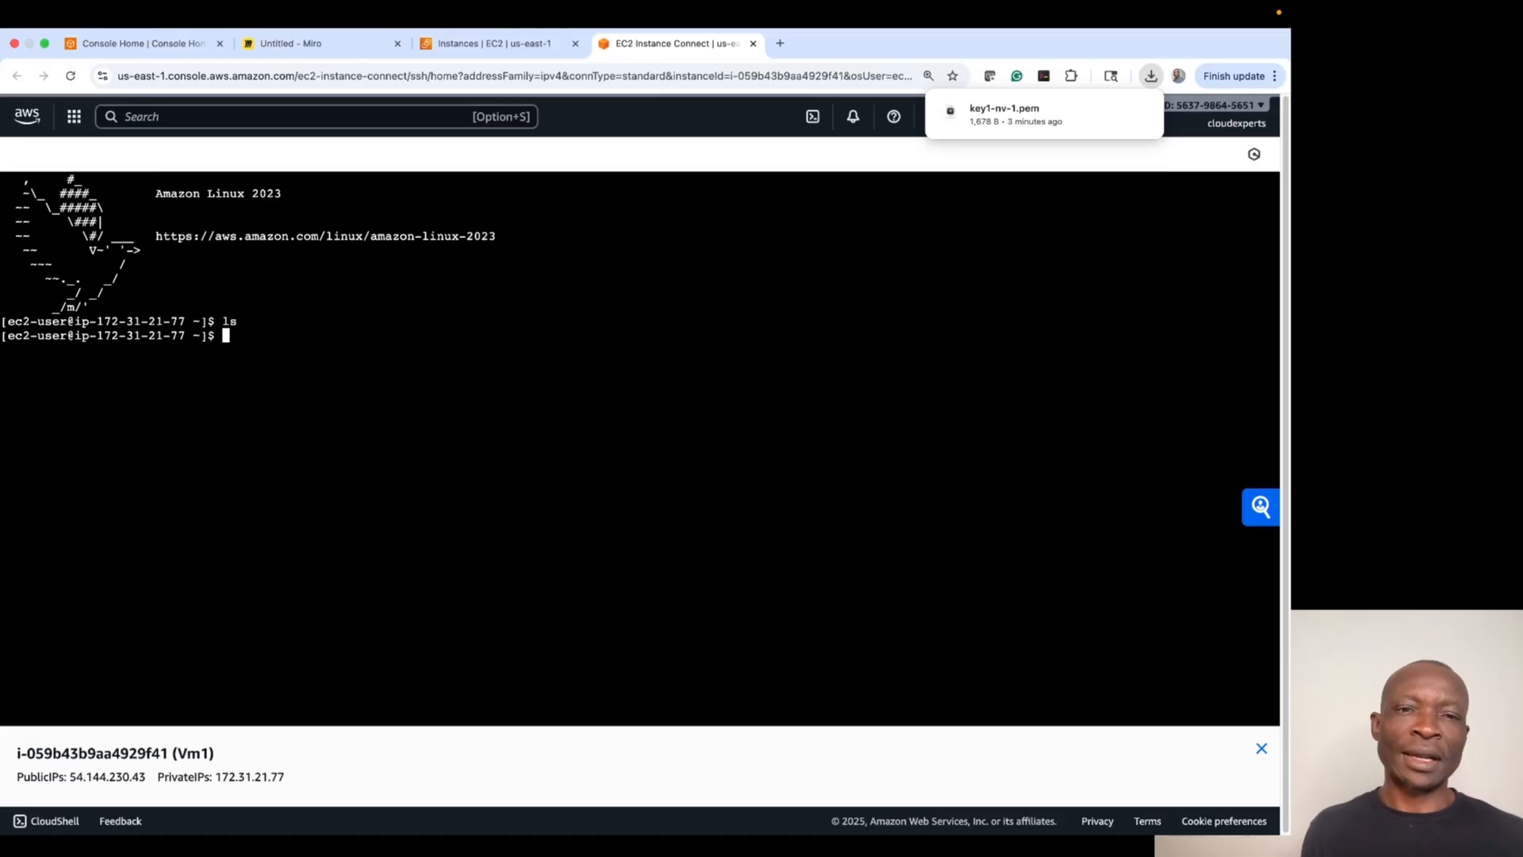